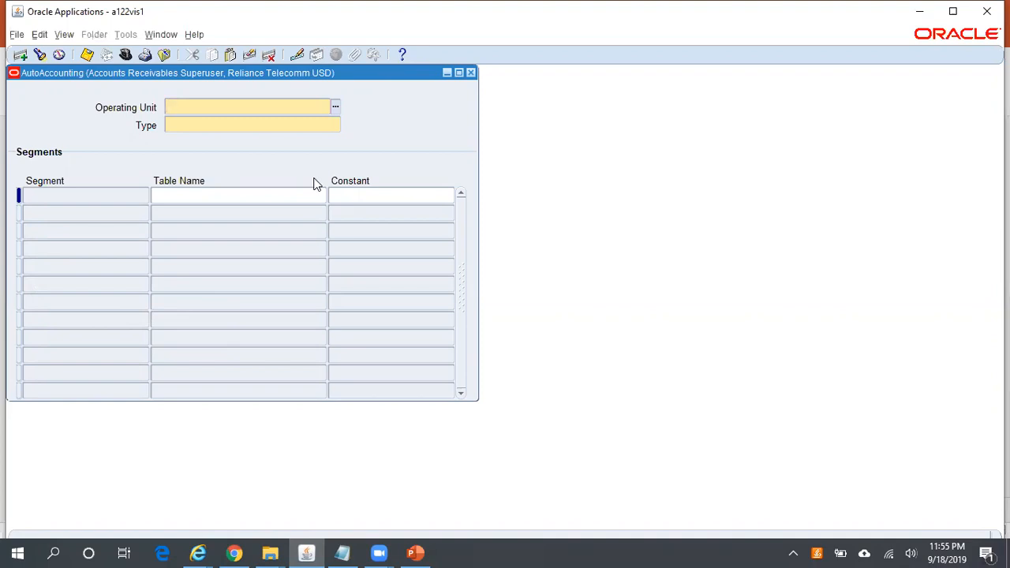
# Step: Query the AutoAccounting setup for operating unit Rel%Tel% and type Rec%
pyautogui.press('F11')
pyautogui.write('Re')
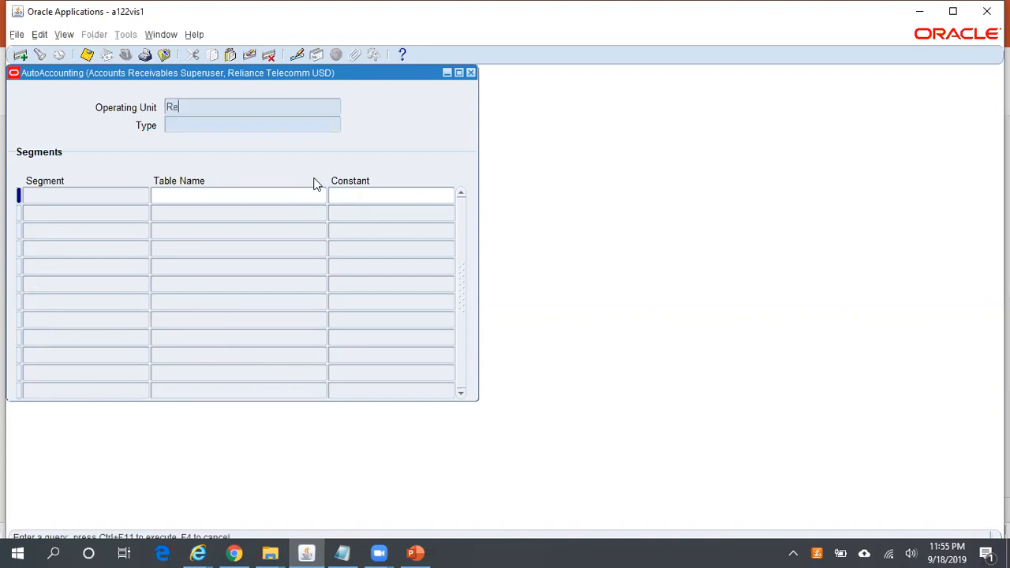
pyautogui.write('l%Tel%')
pyautogui.press('Tab')
pyautogui.write('Rec%')
pyautogui.hotkey('ctrl', 'F11')
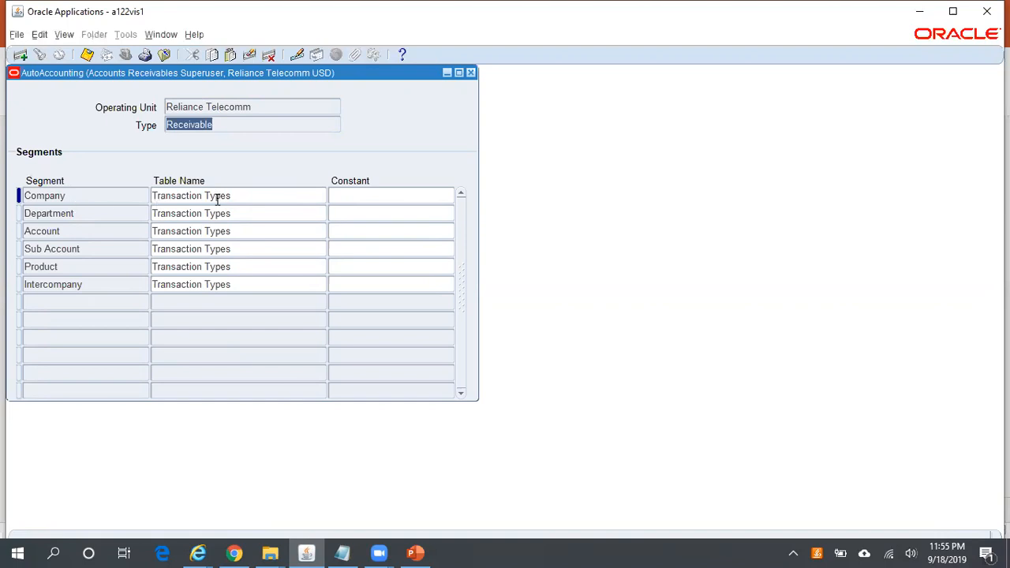
# Step: Examine which table names can be chosen for the Company and Department segments of the Receivable type, leaving both as they are
pyautogui.click(253, 196)
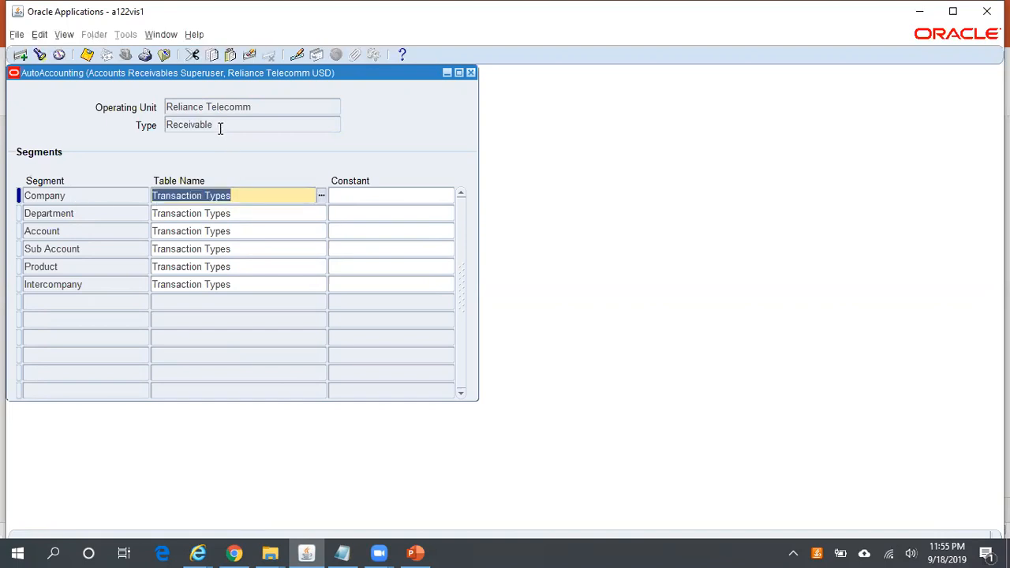
pyautogui.click(110, 193)
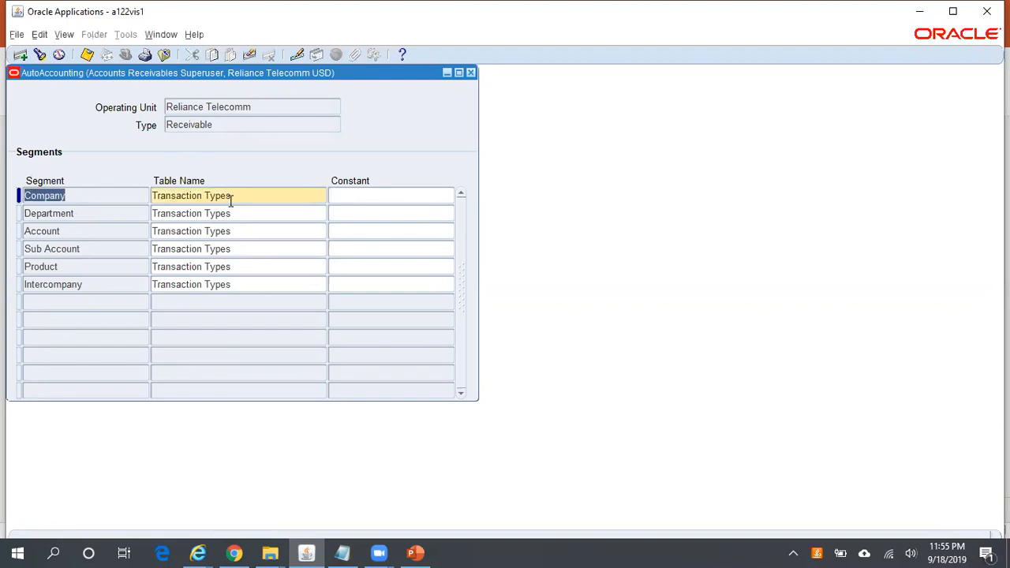
pyautogui.click(265, 198)
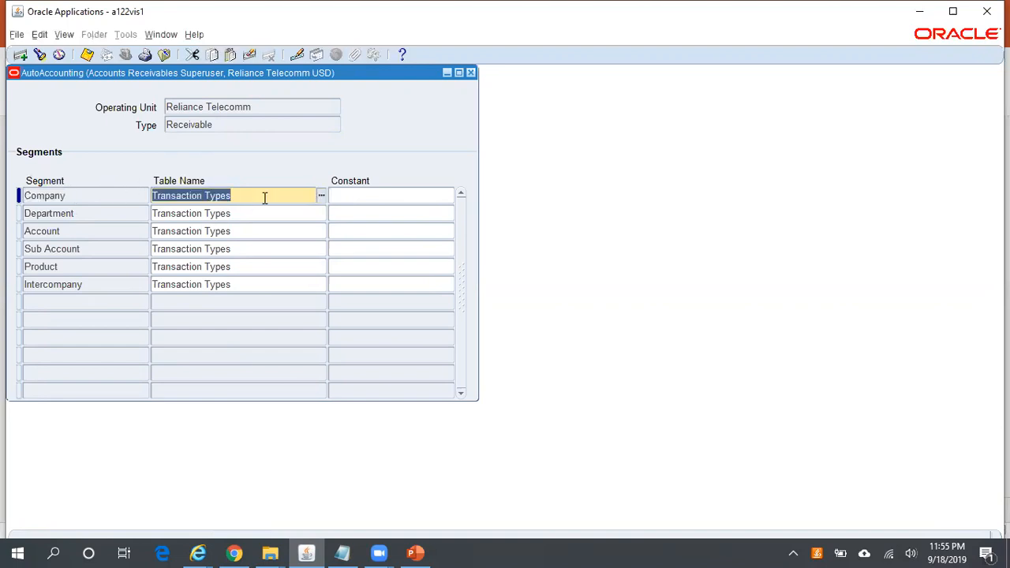
pyautogui.click(318, 198)
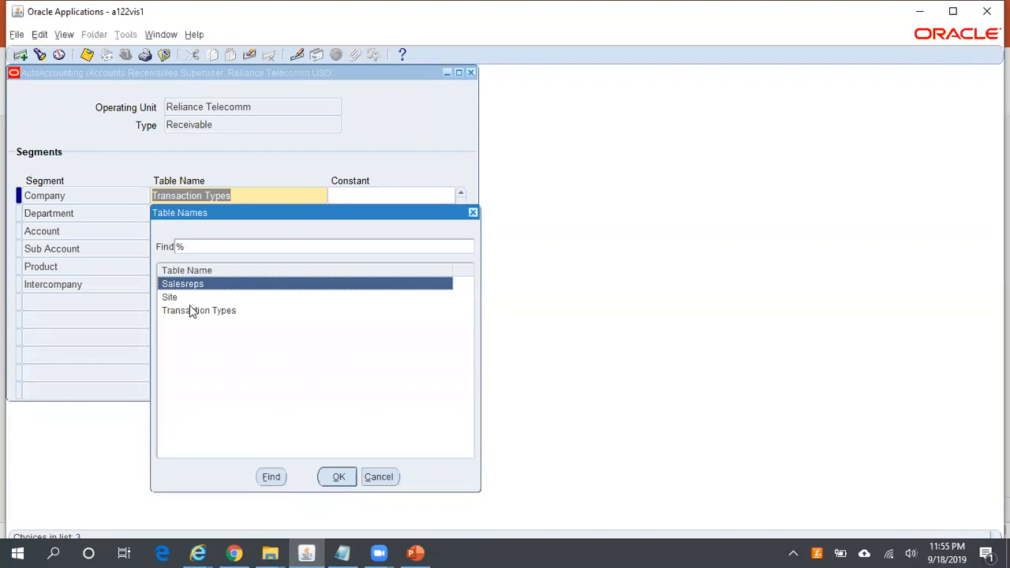
pyautogui.click(377, 477)
pyautogui.click(246, 213)
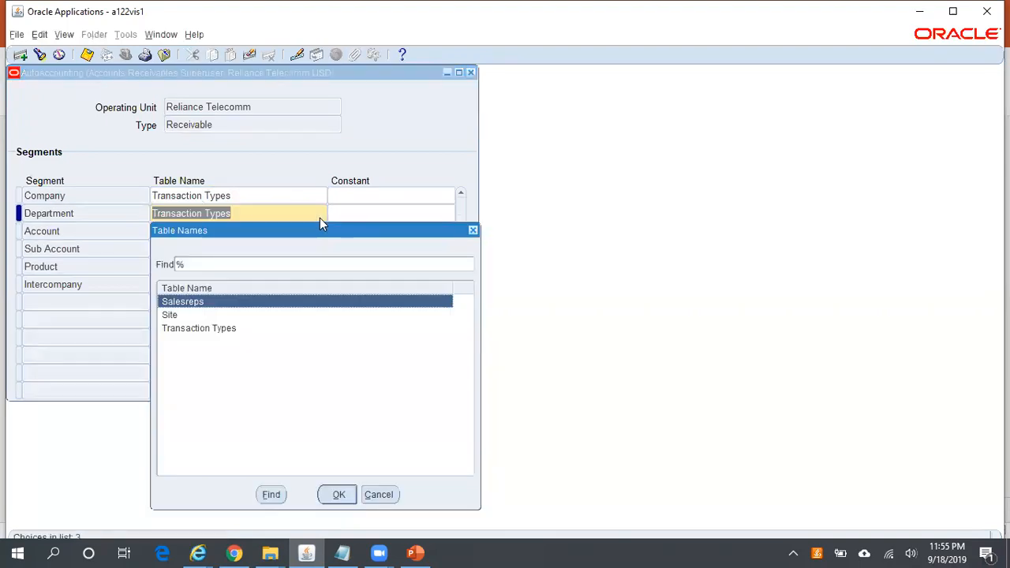
pyautogui.click(372, 494)
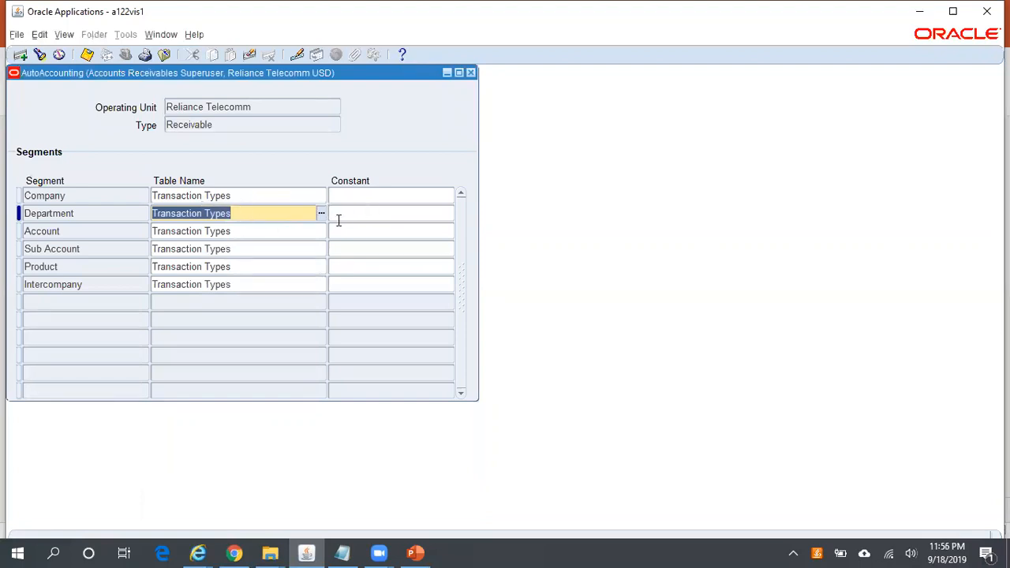
pyautogui.click(373, 208)
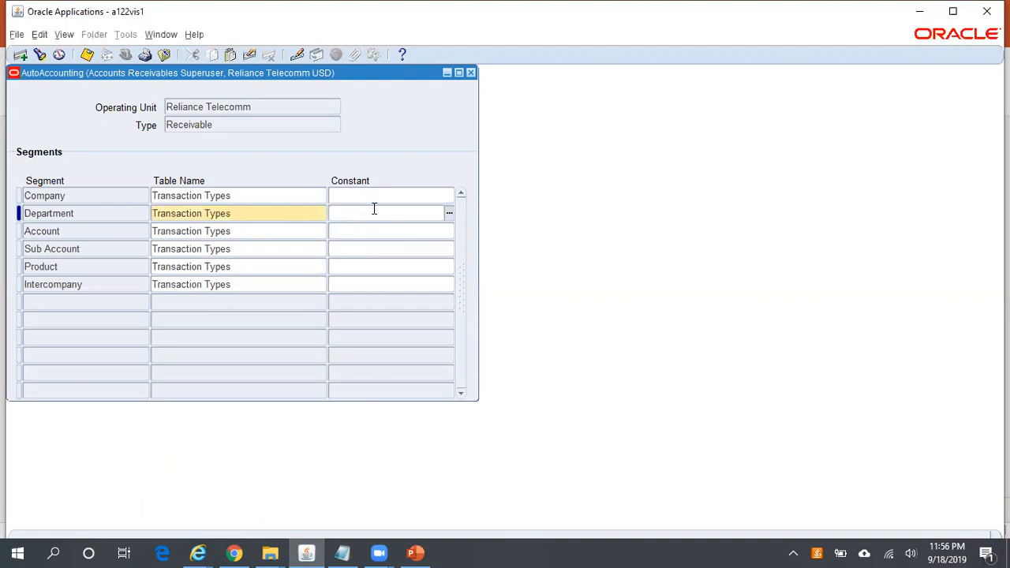
pyautogui.doubleClick(215, 125)
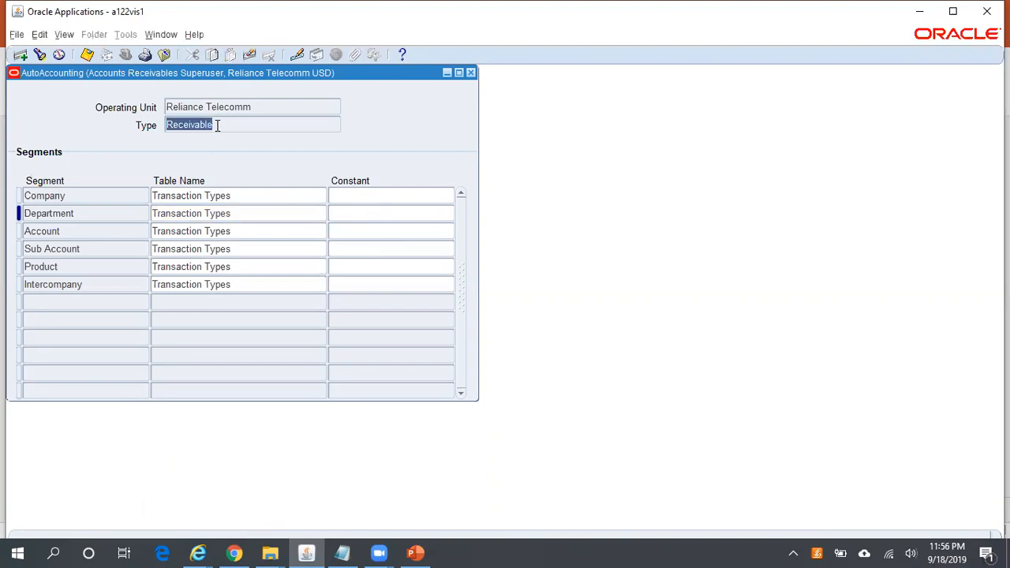
# Step: Clear the Department segment's table name, assign it the constant 010 instead, and save the Receivable setup
pyautogui.click(243, 233)
pyautogui.click(278, 213)
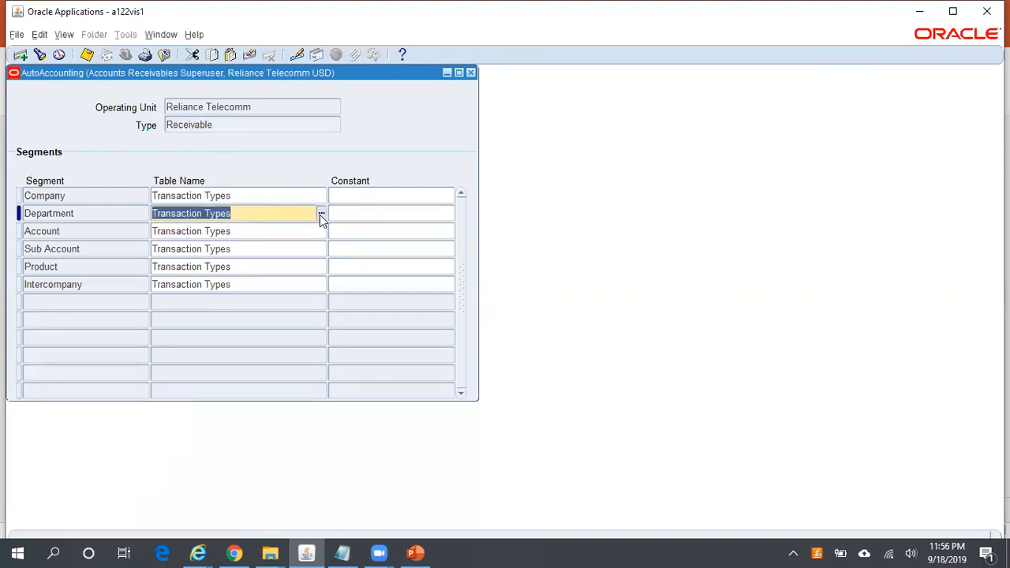
pyautogui.press('Delete')
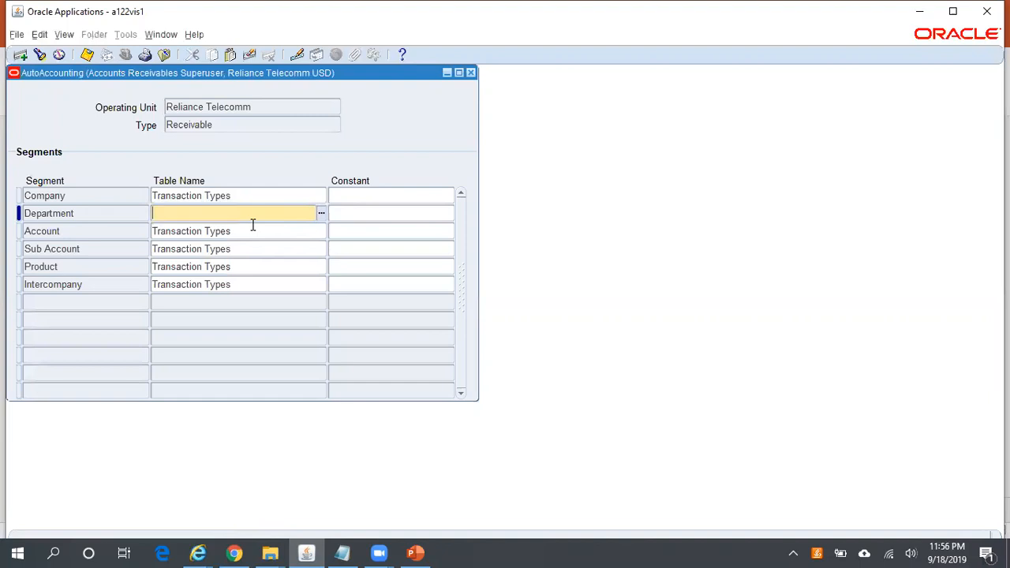
pyautogui.press('Tab')
pyautogui.doubleClick(326, 219)
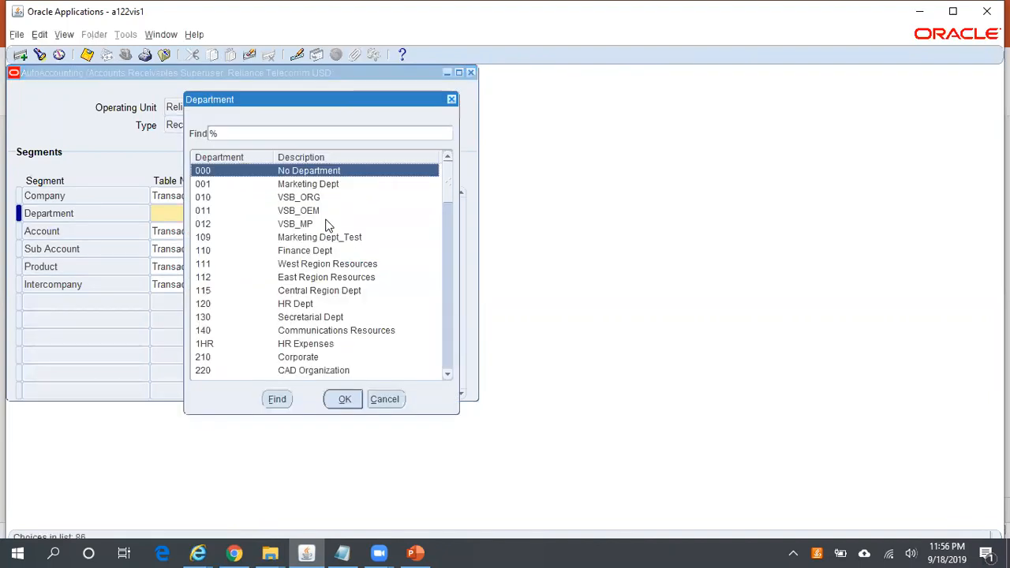
pyautogui.press('Down')
pyautogui.press('Down')
pyautogui.press('Return')
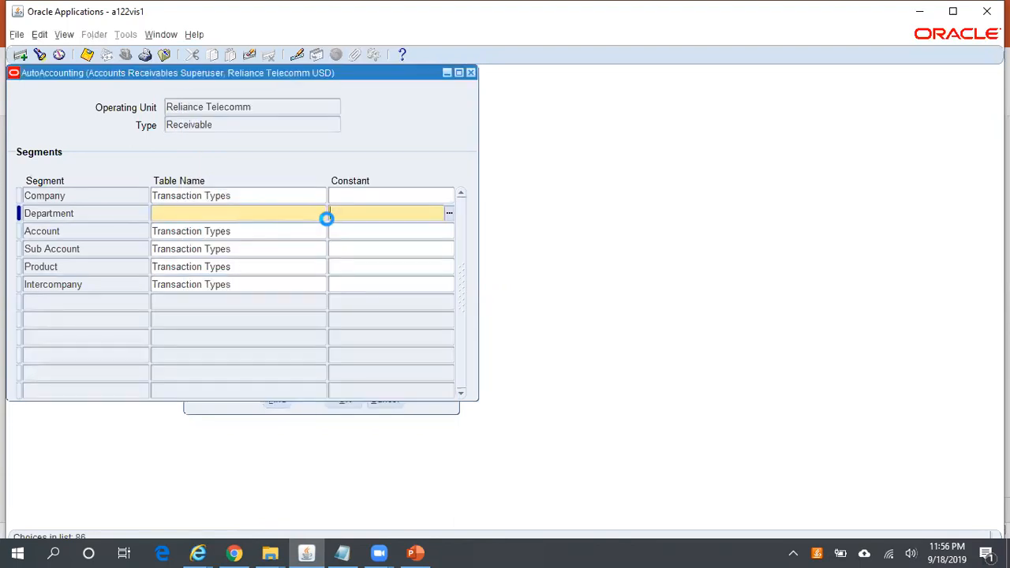
pyautogui.click(373, 214)
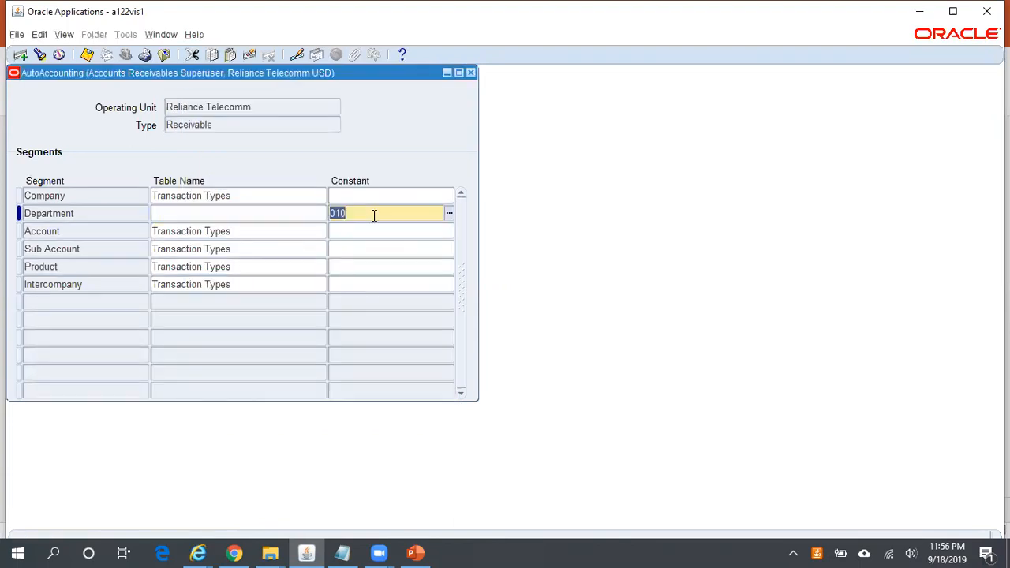
pyautogui.hotkey('ctrl', 's')
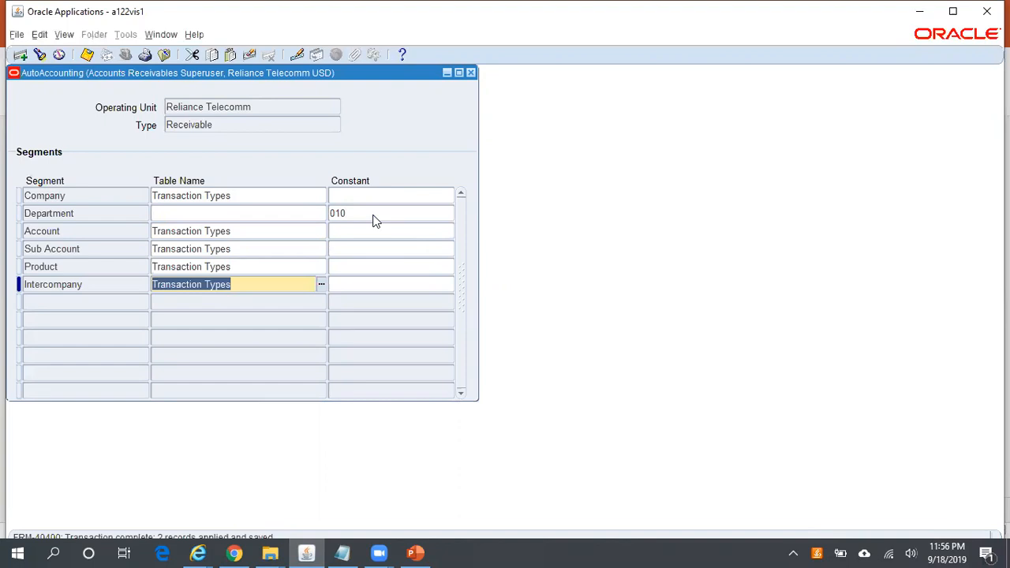
pyautogui.click(267, 193)
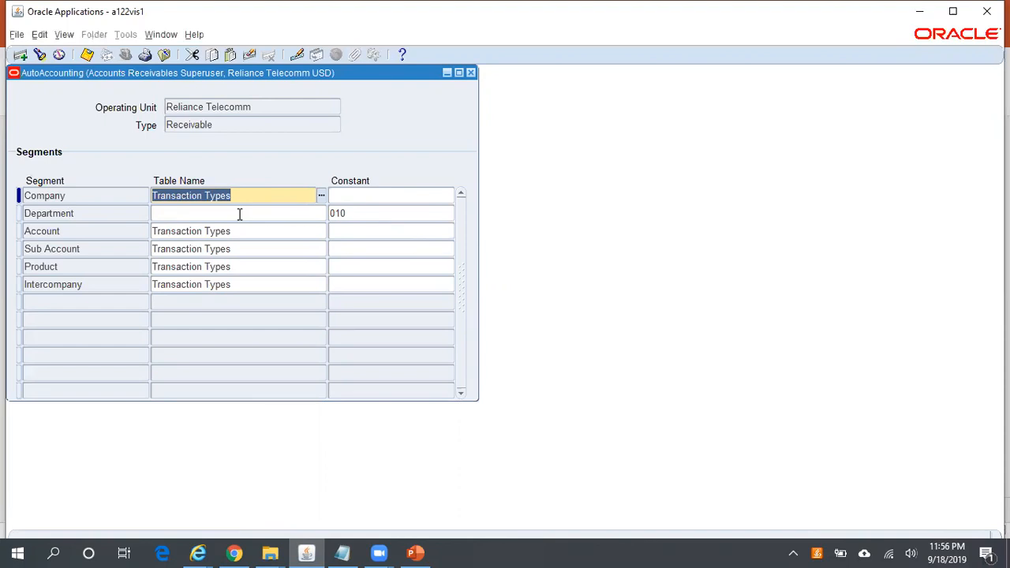
pyautogui.click(113, 214)
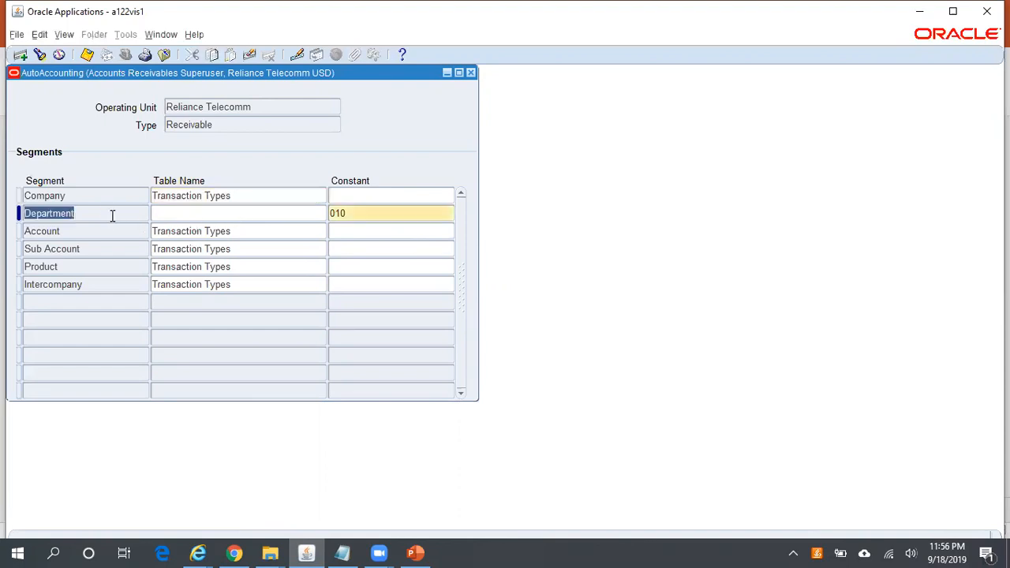
pyautogui.click(359, 213)
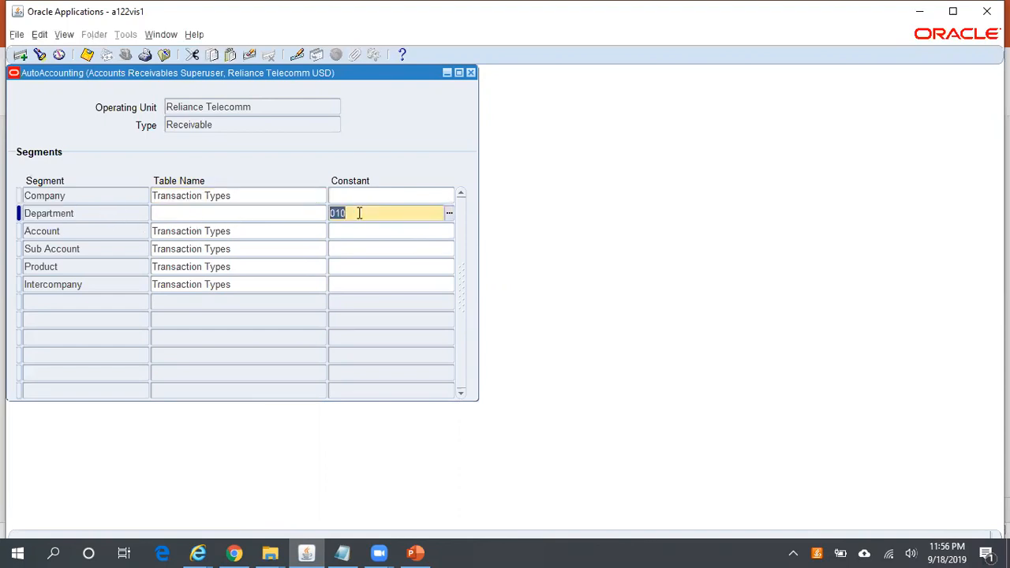
pyautogui.click(238, 124)
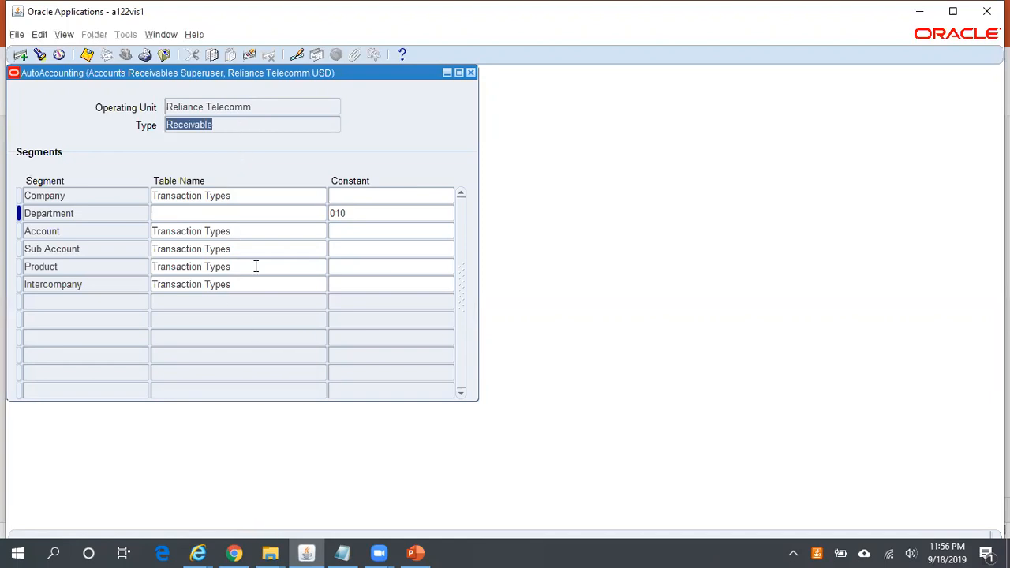
# Step: Query all AutoAccounting types for the Reliance Telecomm operating unit, reusing its name from the current record
pyautogui.click(279, 106)
pyautogui.hotkey('ctrl', 'c')
pyautogui.press('F11')
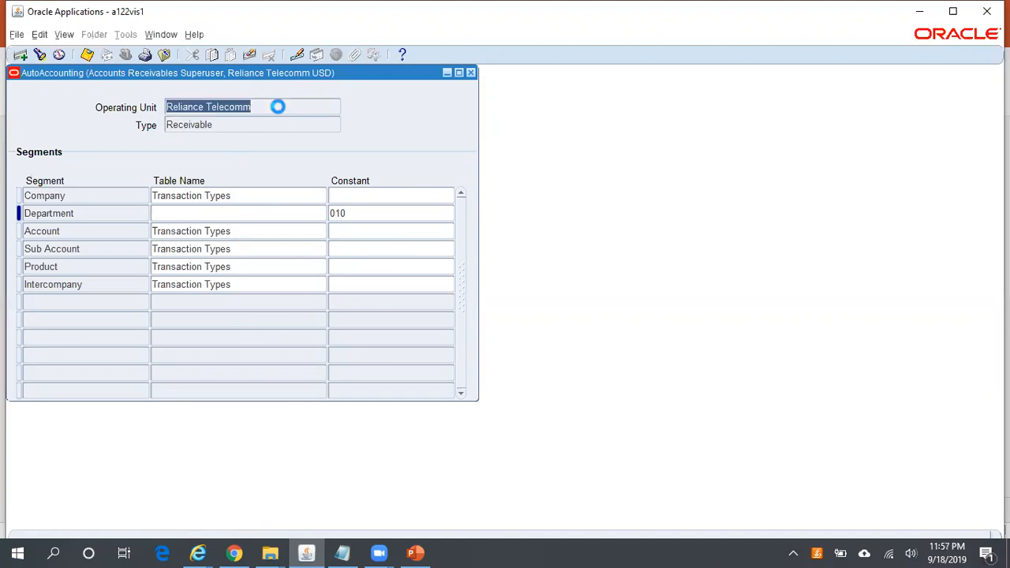
pyautogui.hotkey('ctrl', 'v')
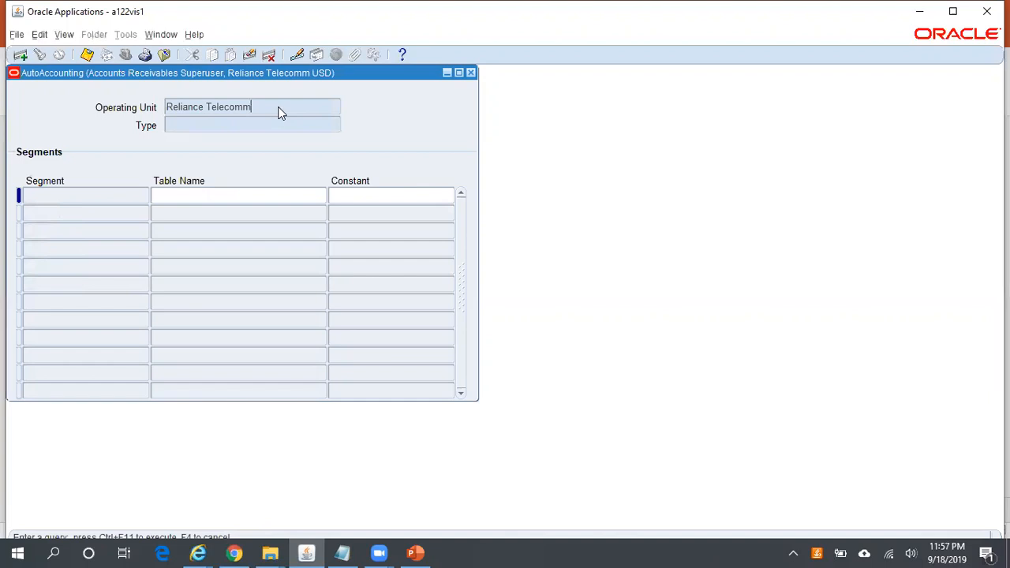
pyautogui.hotkey('ctrl', 'F11')
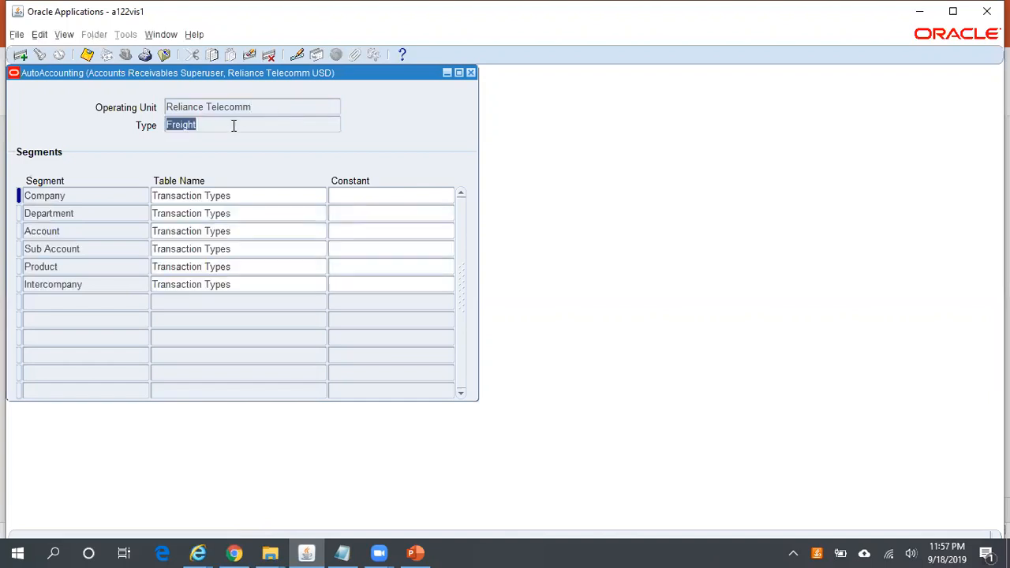
# Step: Look through the table names offered for the Freight type's Company segment and dismiss the list without changing it
pyautogui.click(260, 198)
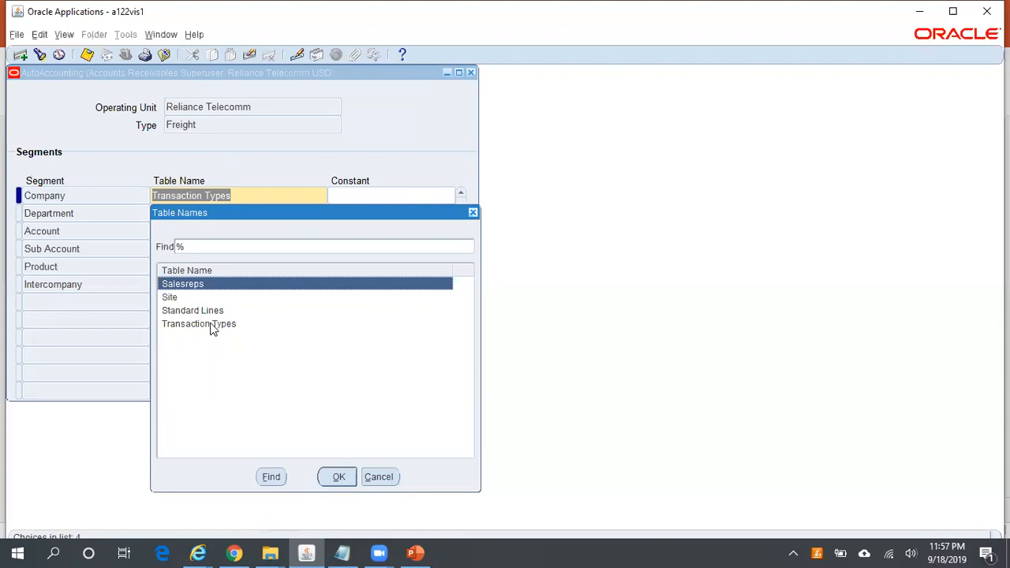
pyautogui.click(209, 313)
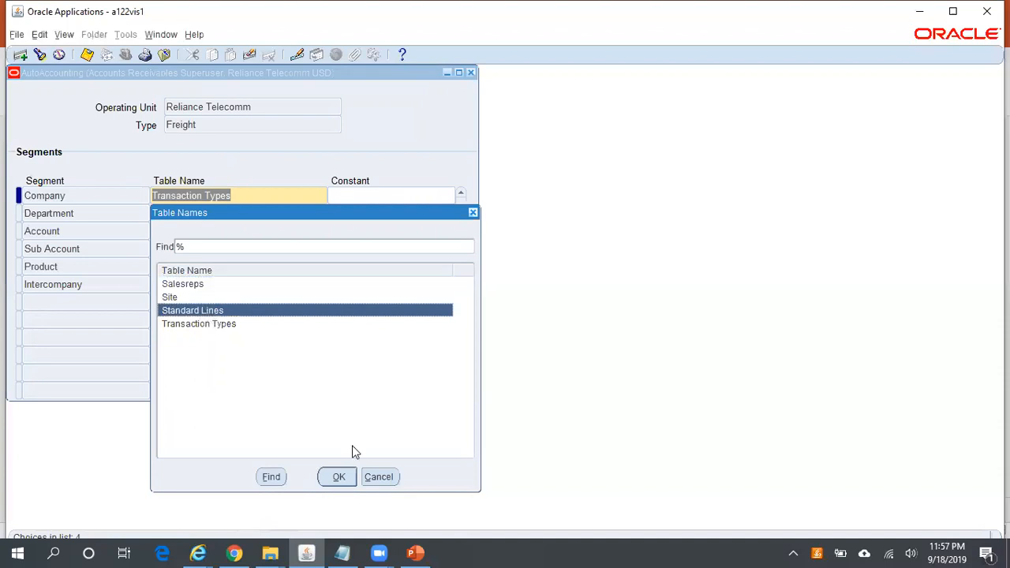
pyautogui.click(379, 476)
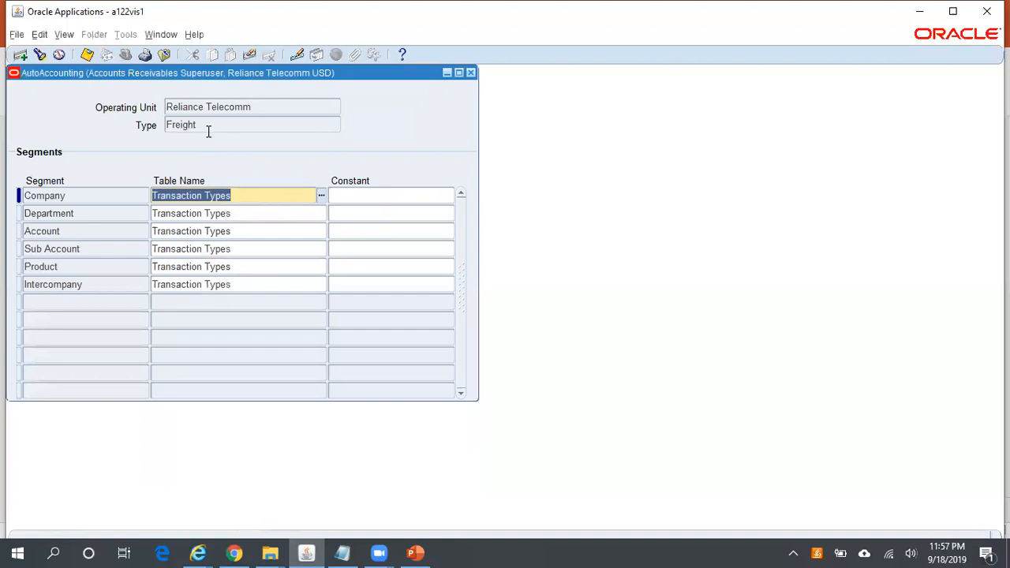
# Step: Go to the Revenue type's record and check the table names offered for its Company segment, keeping the current choice
pyautogui.click(204, 124)
pyautogui.press('Down')
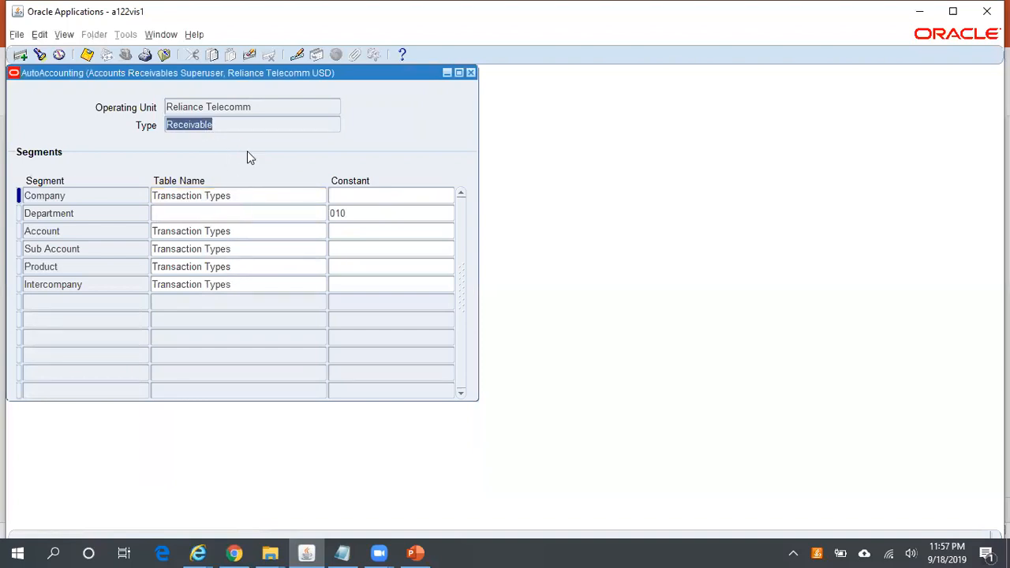
pyautogui.press('Down')
pyautogui.click(248, 196)
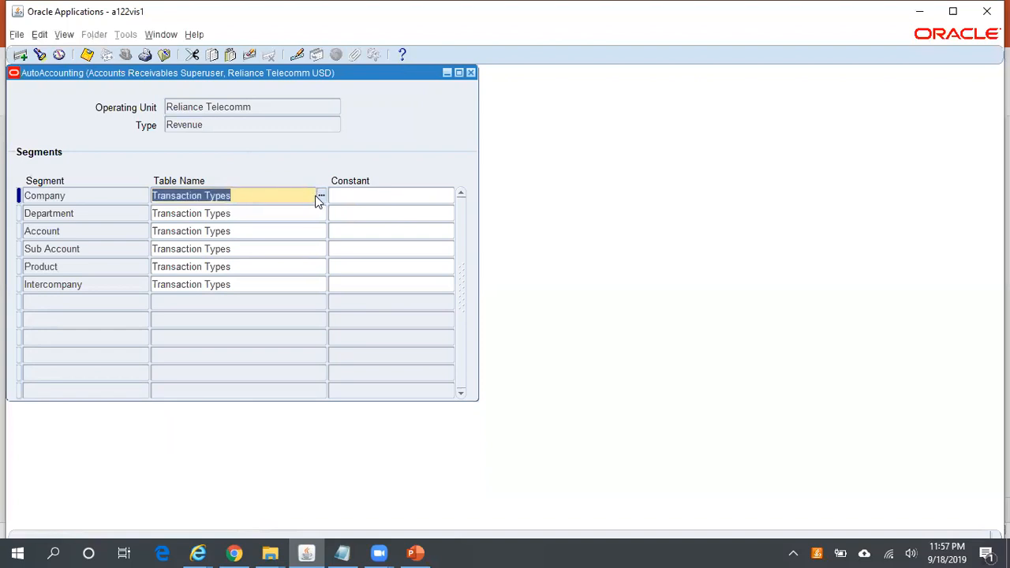
pyautogui.click(321, 199)
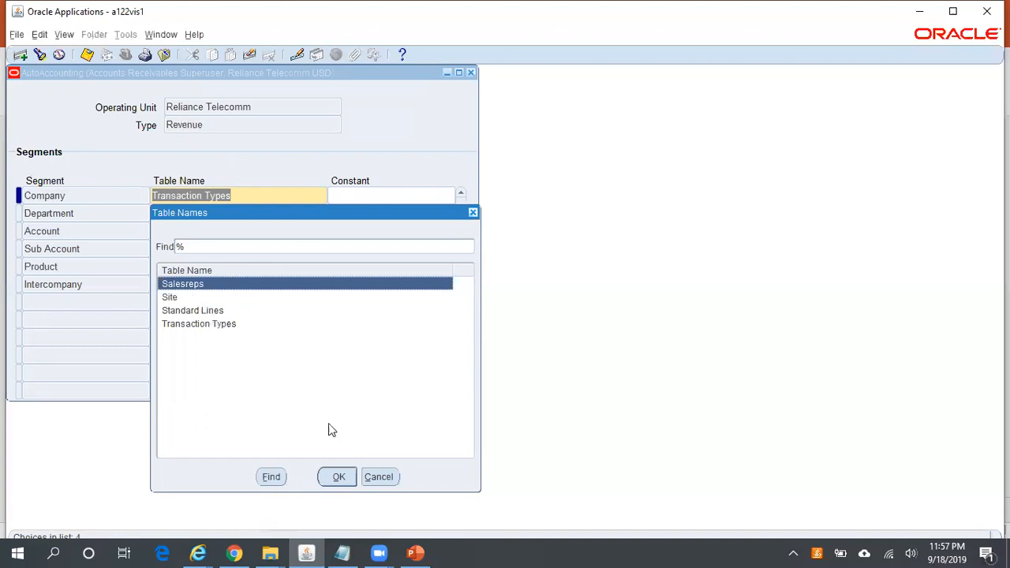
pyautogui.click(371, 477)
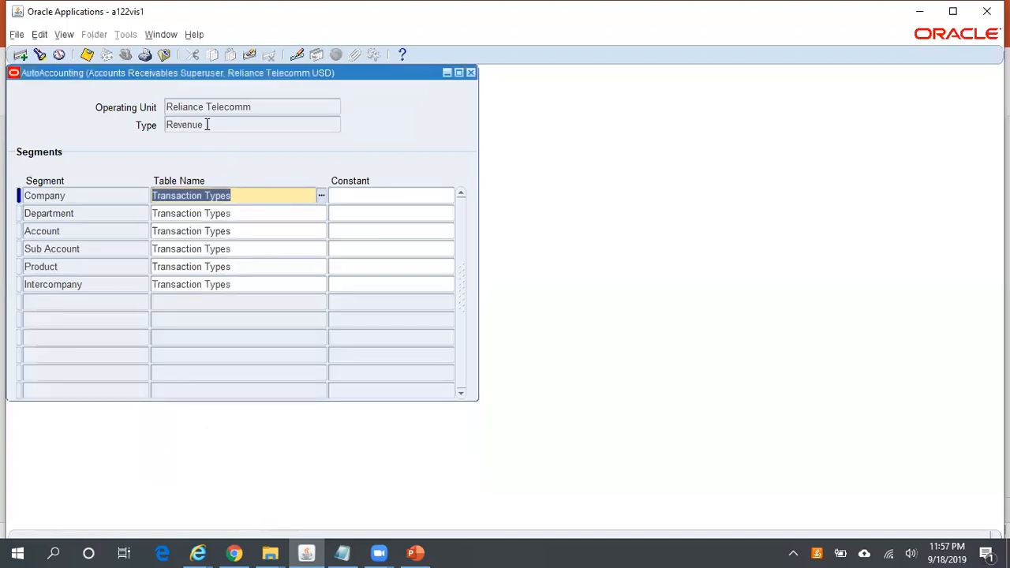
# Step: Advance to the Tax type's record and check the table names offered for its Company segment, keeping the current choice
pyautogui.click(207, 125)
pyautogui.press('Down')
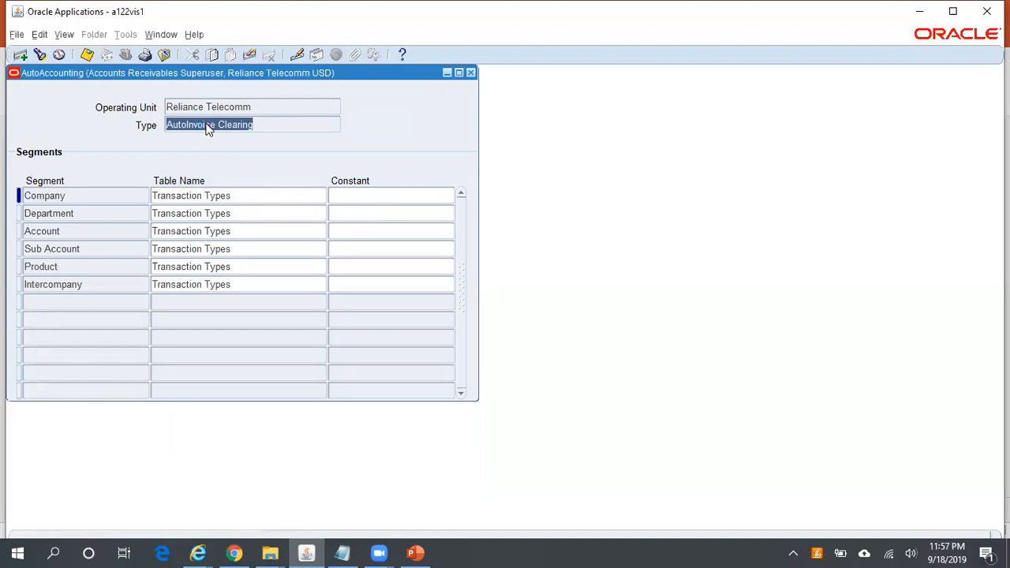
pyautogui.press('Down')
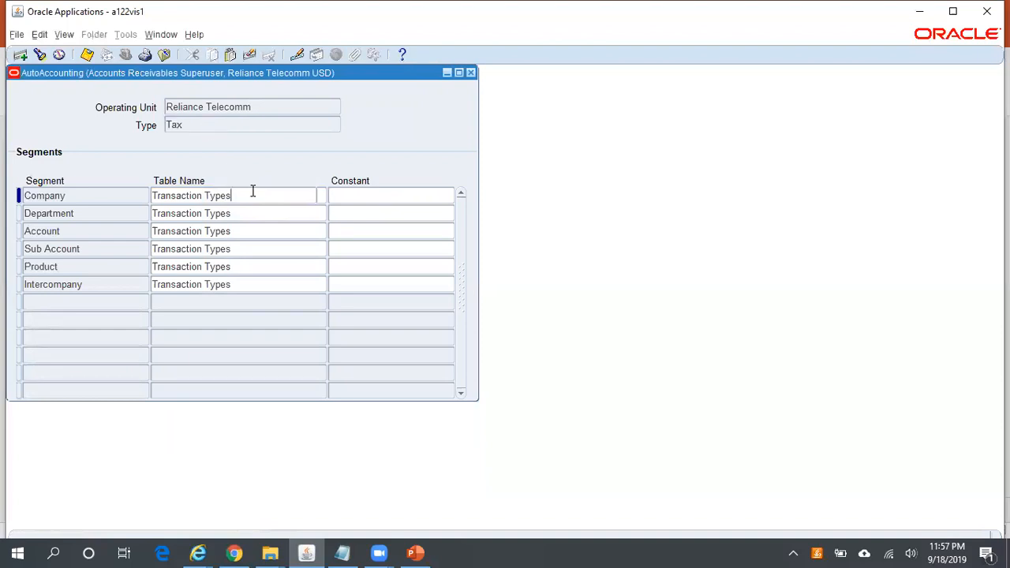
pyautogui.click(253, 191)
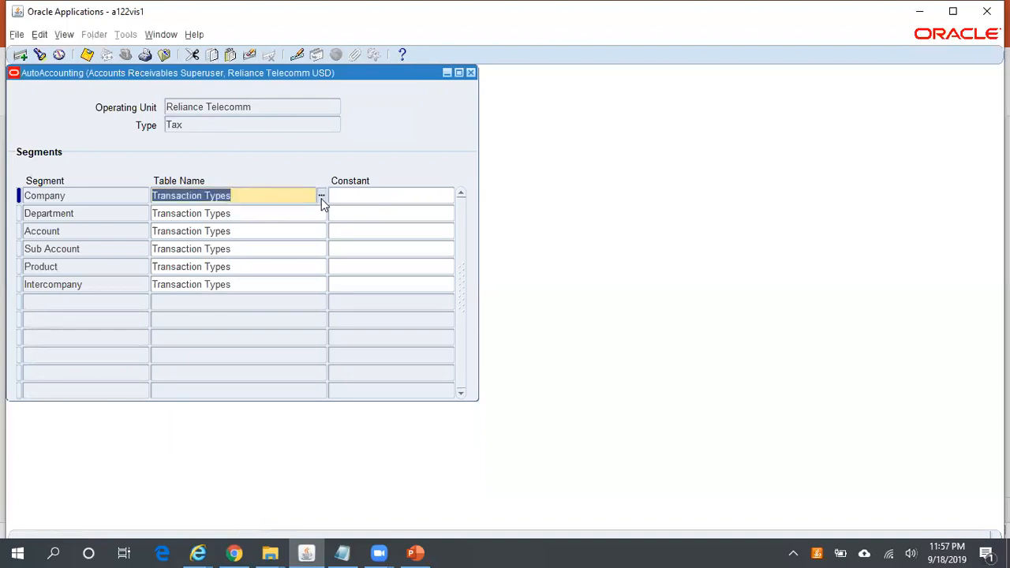
pyautogui.click(321, 196)
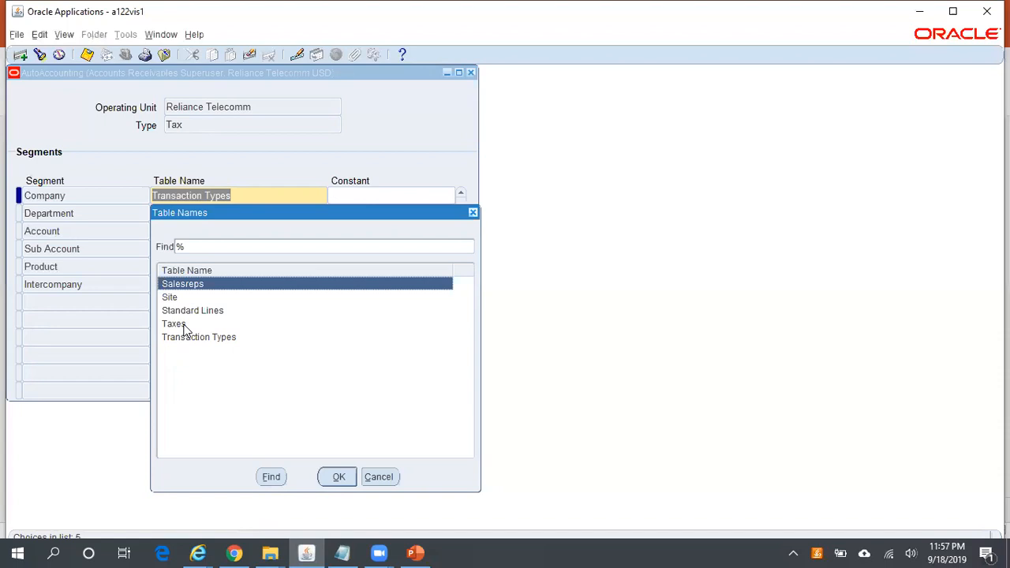
pyautogui.click(387, 476)
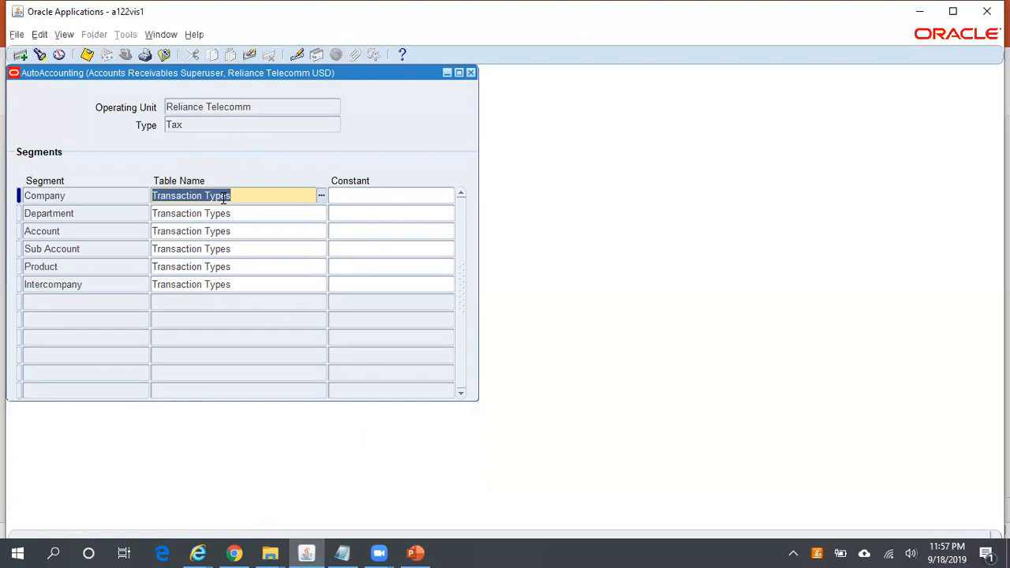
# Step: Check the table names offered for the Tax type's Account segment, keeping the current choice
pyautogui.click(203, 126)
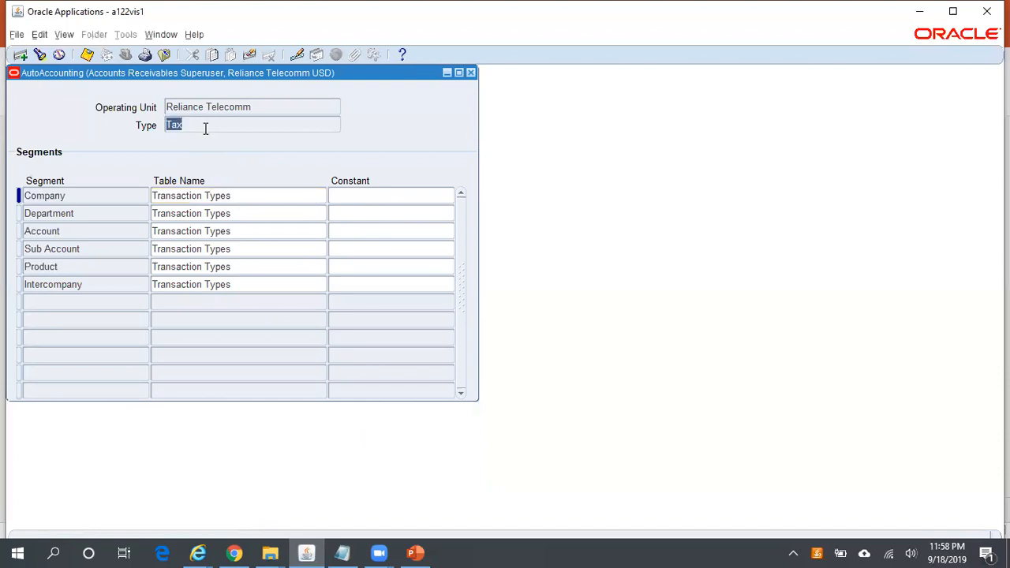
pyautogui.click(236, 230)
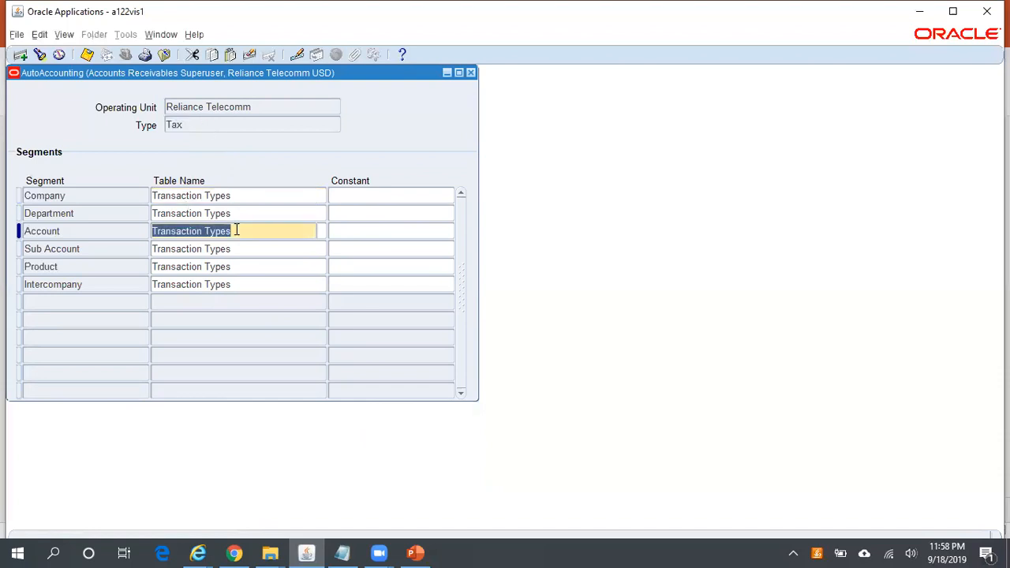
pyautogui.click(321, 231)
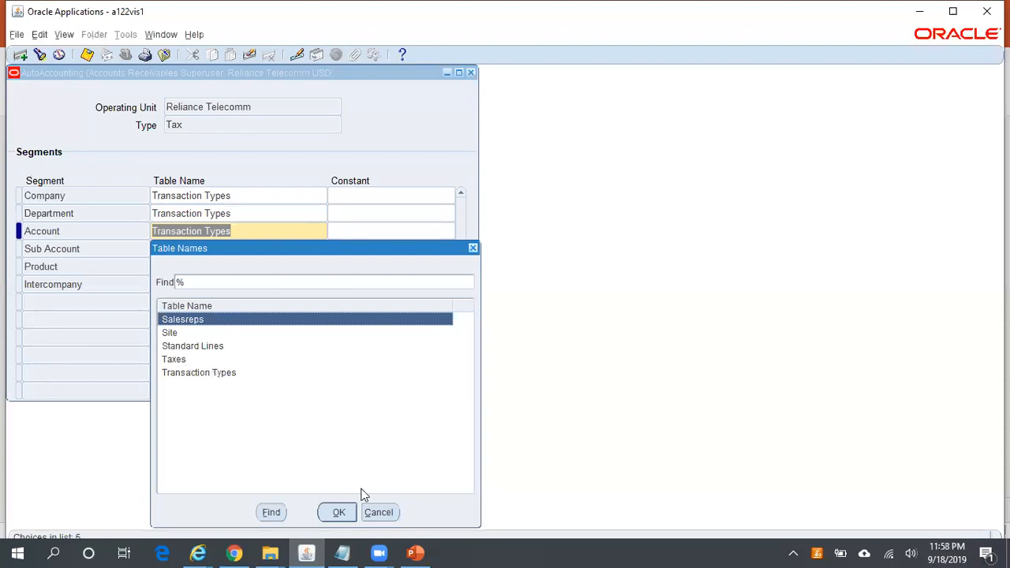
pyautogui.click(378, 512)
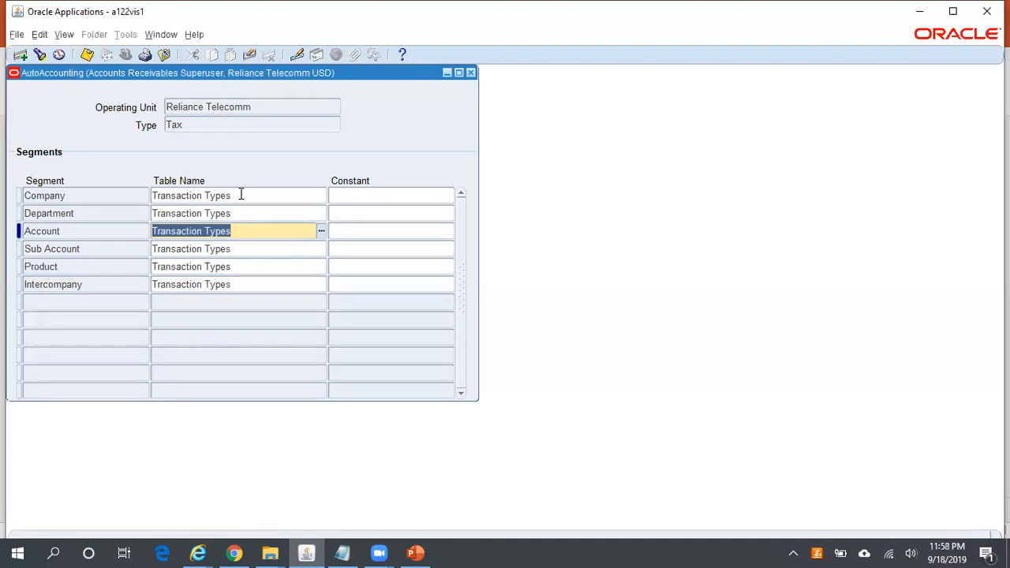
# Step: Browse through the remaining AutoAccounting types to the Receivable record and inspect its Company table name and Department constant
pyautogui.click(199, 123)
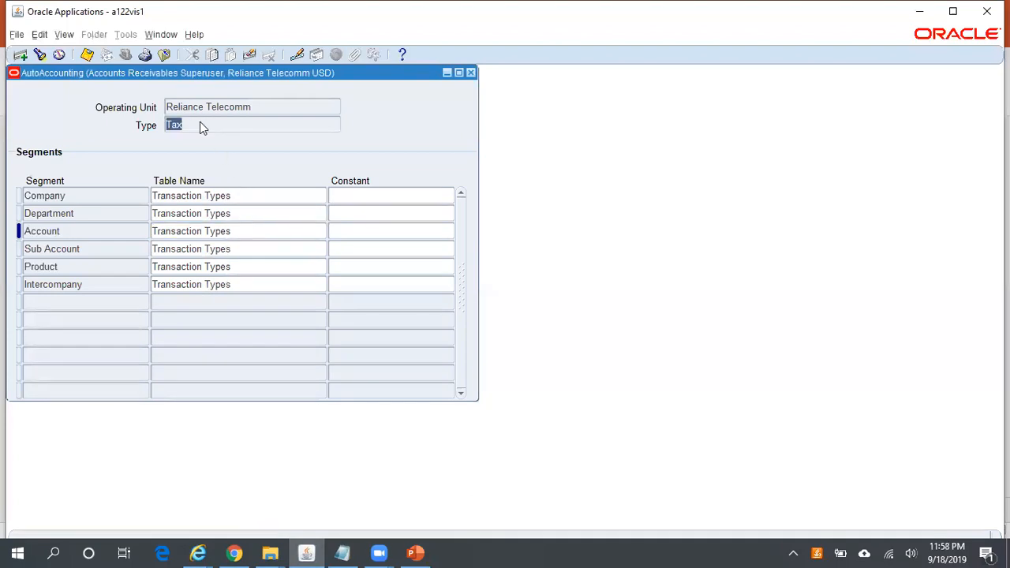
pyautogui.press('Down')
pyautogui.press('Down')
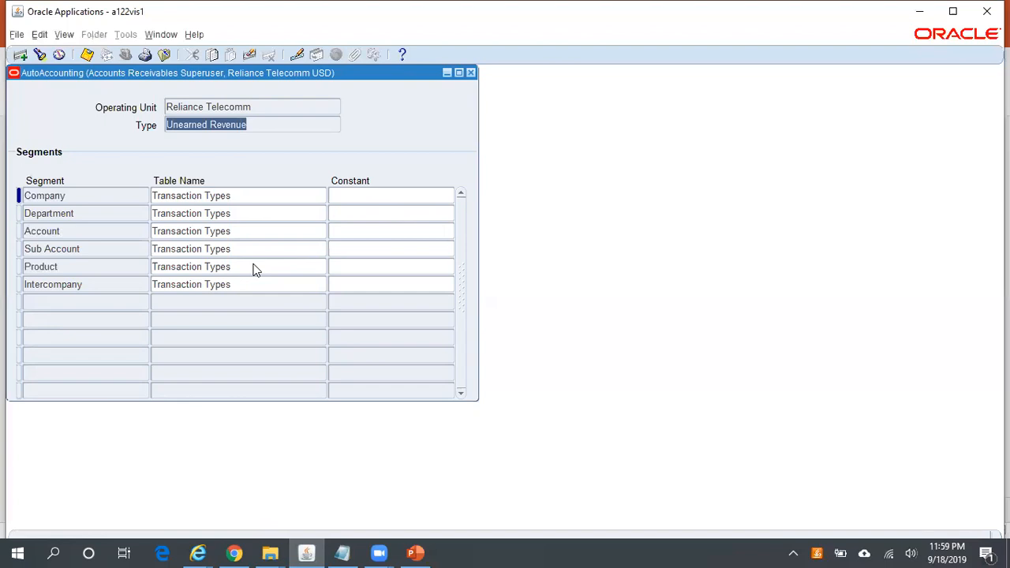
pyautogui.press('Down')
pyautogui.press('Down')
pyautogui.press('Down')
pyautogui.press('Down')
pyautogui.press('Down')
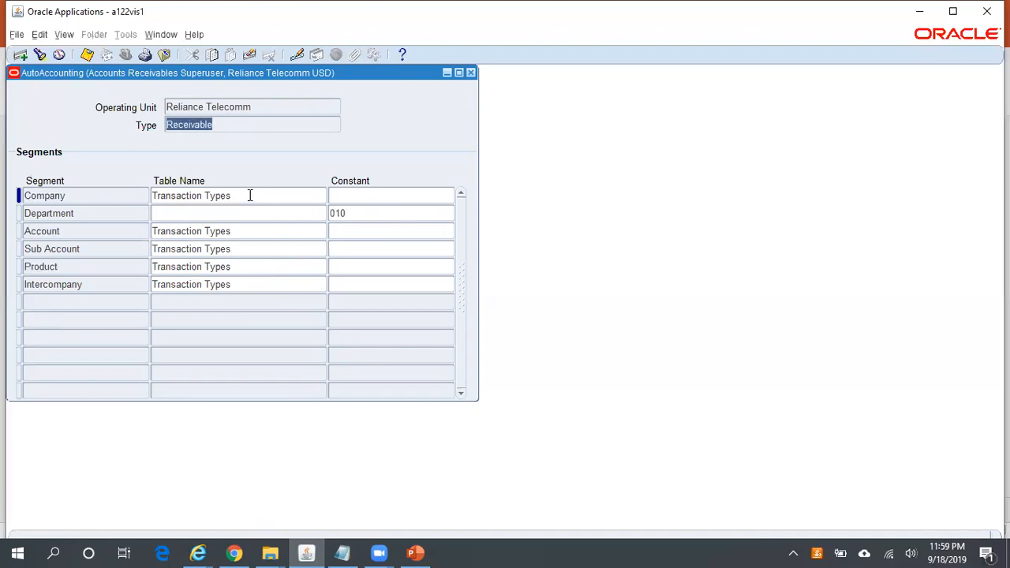
pyautogui.click(249, 196)
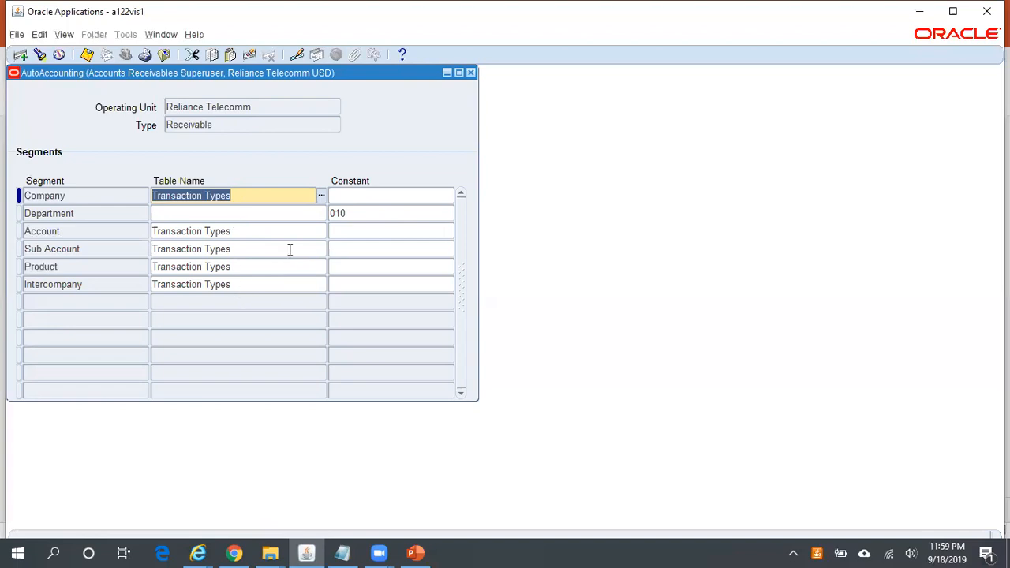
pyautogui.click(352, 213)
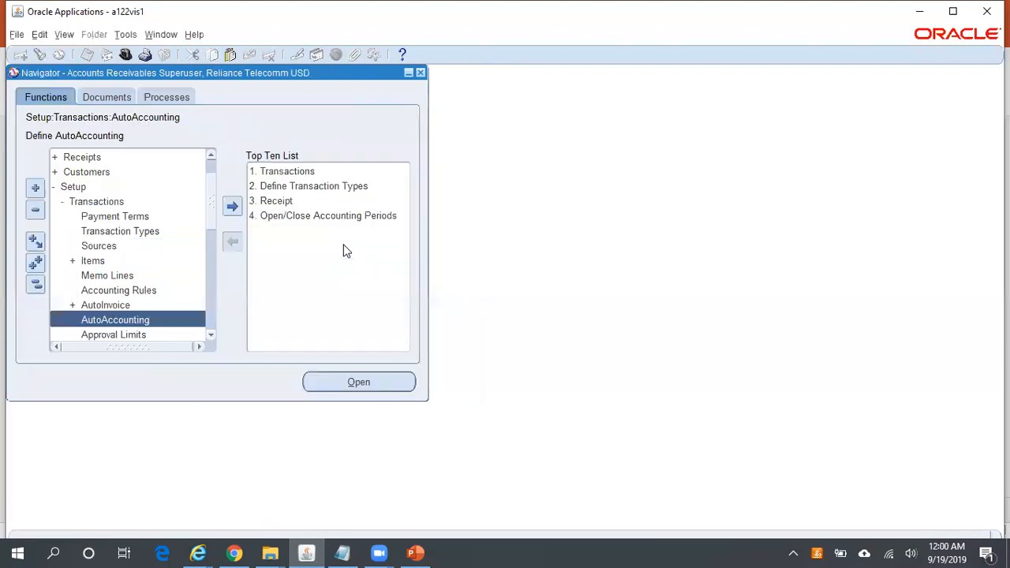
# Step: Open the Define Transaction Types form and query operating unit Rel%Tel% with the name Manual%INV%
pyautogui.doubleClick(288, 186)
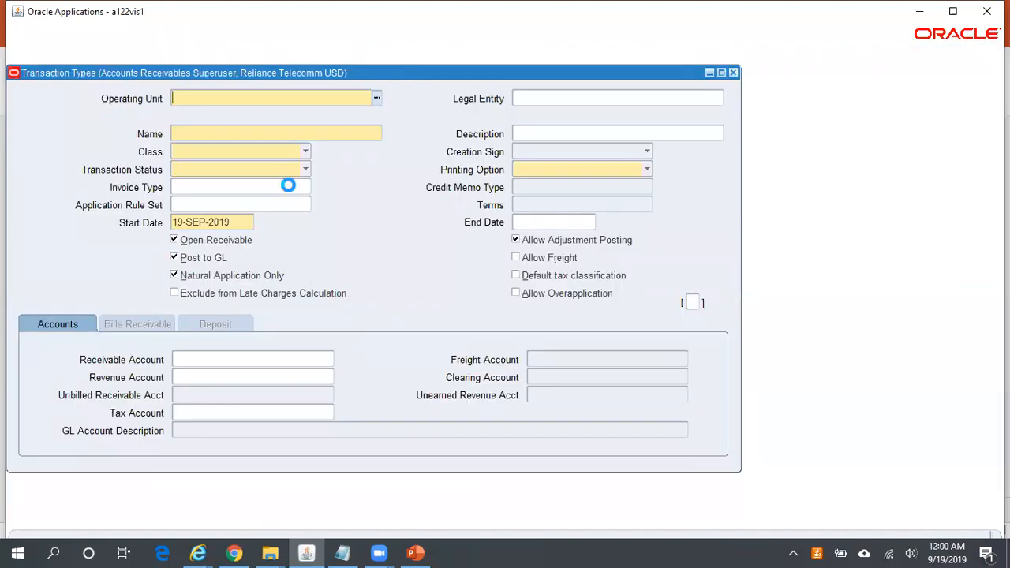
pyautogui.press('F11')
pyautogui.write('Rel%Tel%')
pyautogui.press('Tab')
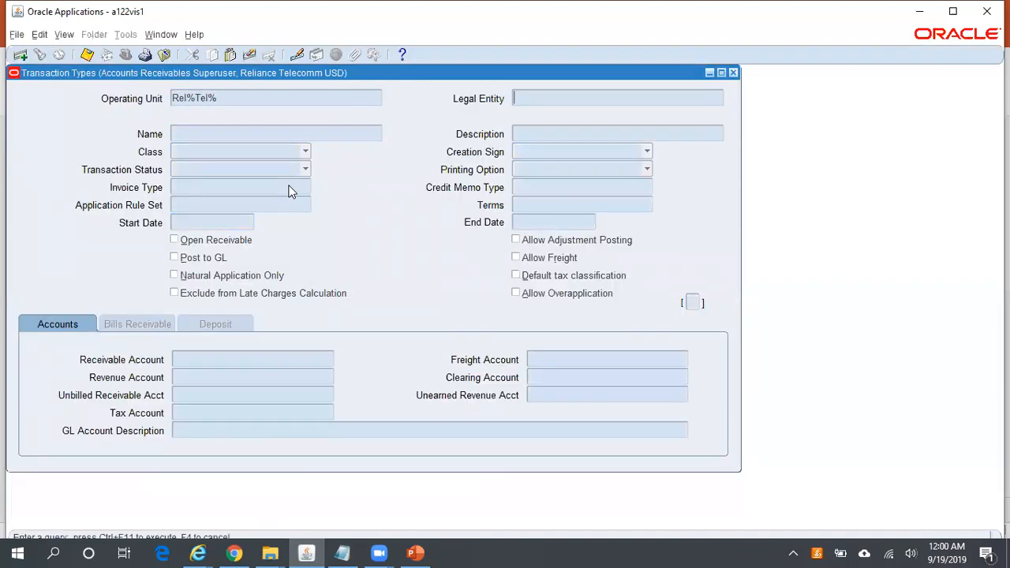
pyautogui.press('Tab')
pyautogui.write('a')
pyautogui.press('BackSpace')
pyautogui.write('Manual%INV%')
pyautogui.hotkey('ctrl', 'F11')
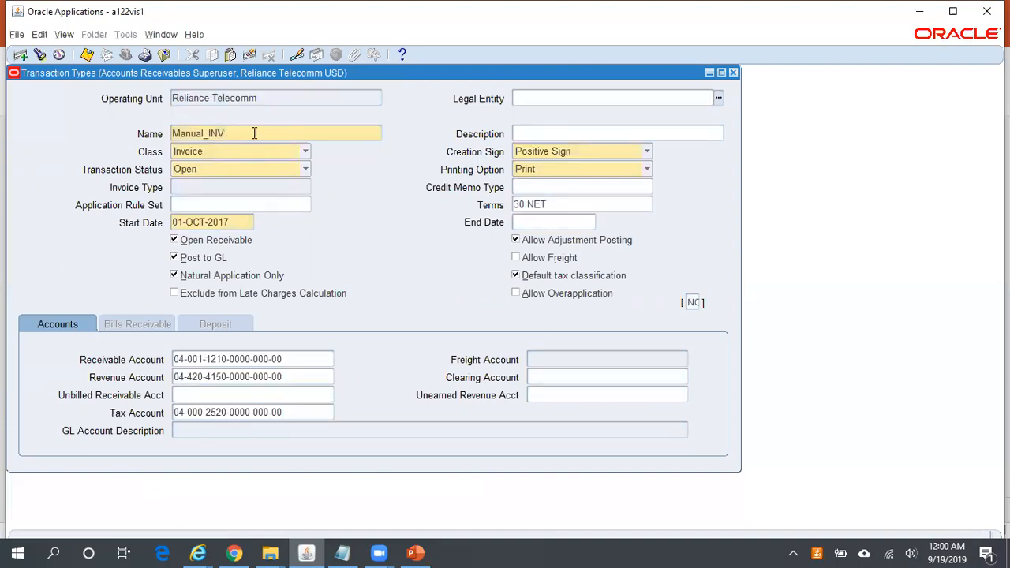
# Step: Copy the Manual_INV transaction type's Receivable Account combination into the blank Notepad document
pyautogui.click(290, 356)
pyautogui.hotkey('ctrl', 'c')
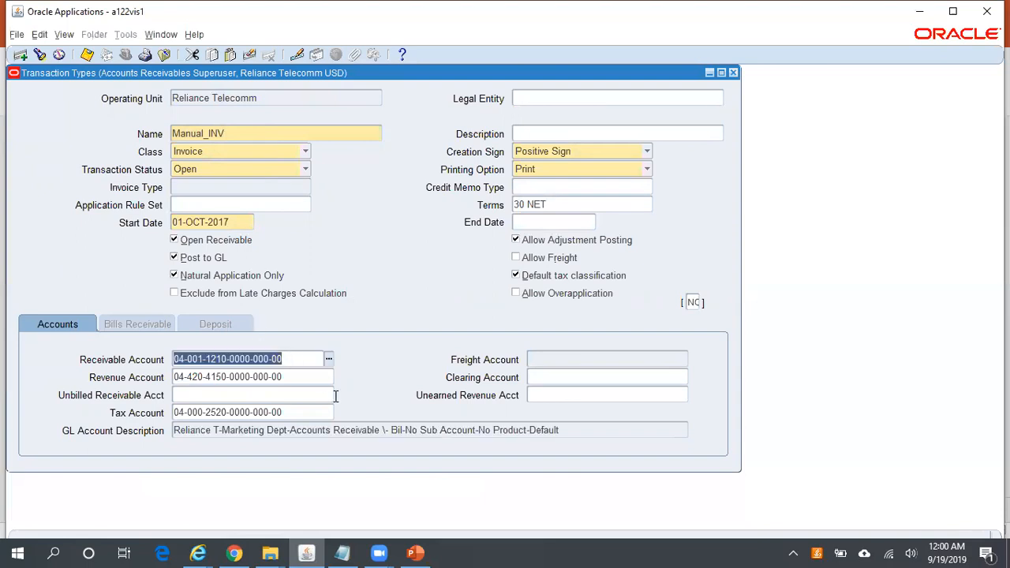
pyautogui.click(342, 553)
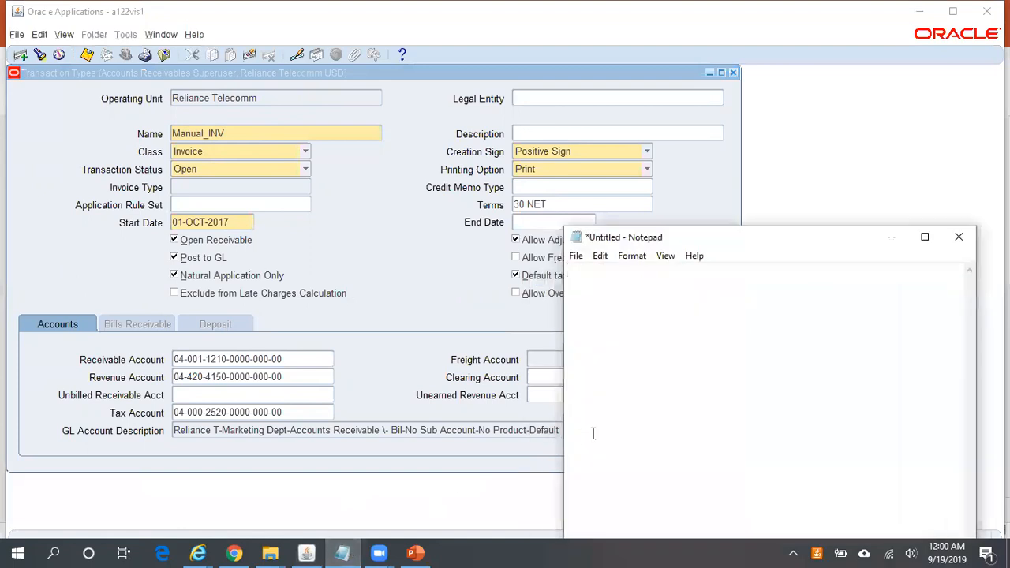
pyautogui.hotkey('ctrl', 'v')
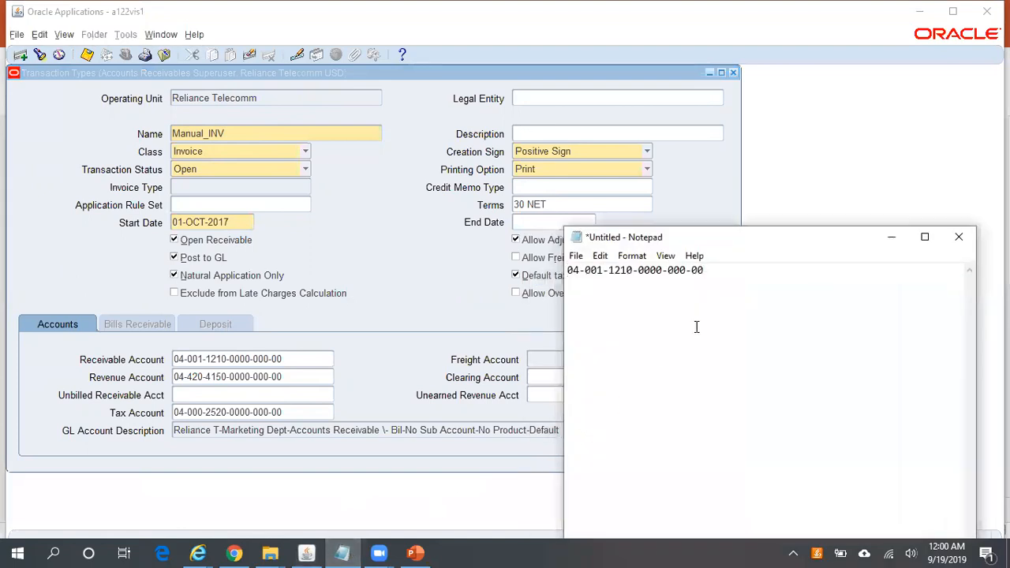
pyautogui.click(465, 291)
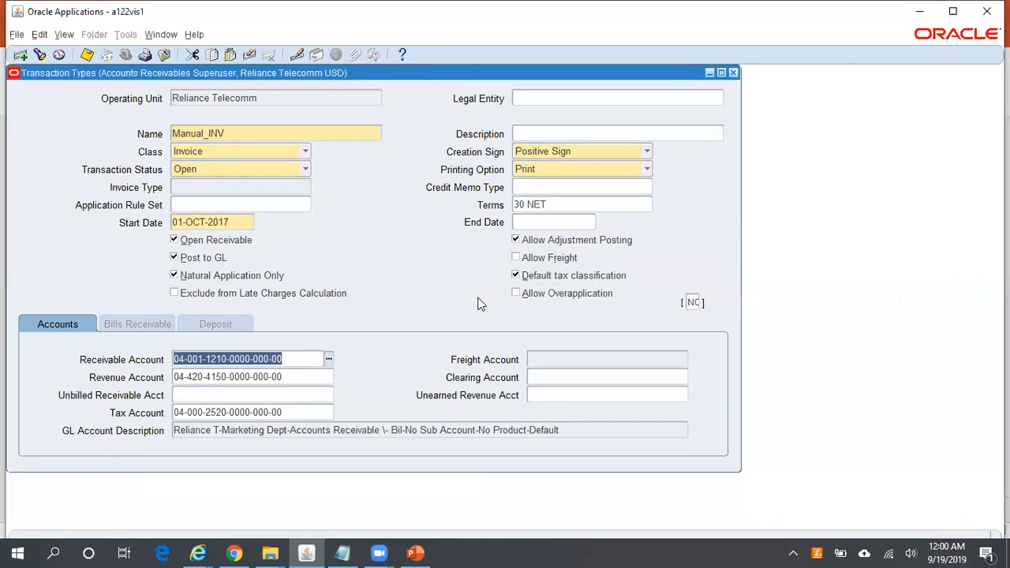
# Step: Copy the Revenue Account combination into Notepad a few lines below the receivable one and label it "- Rev"
pyautogui.click(305, 380)
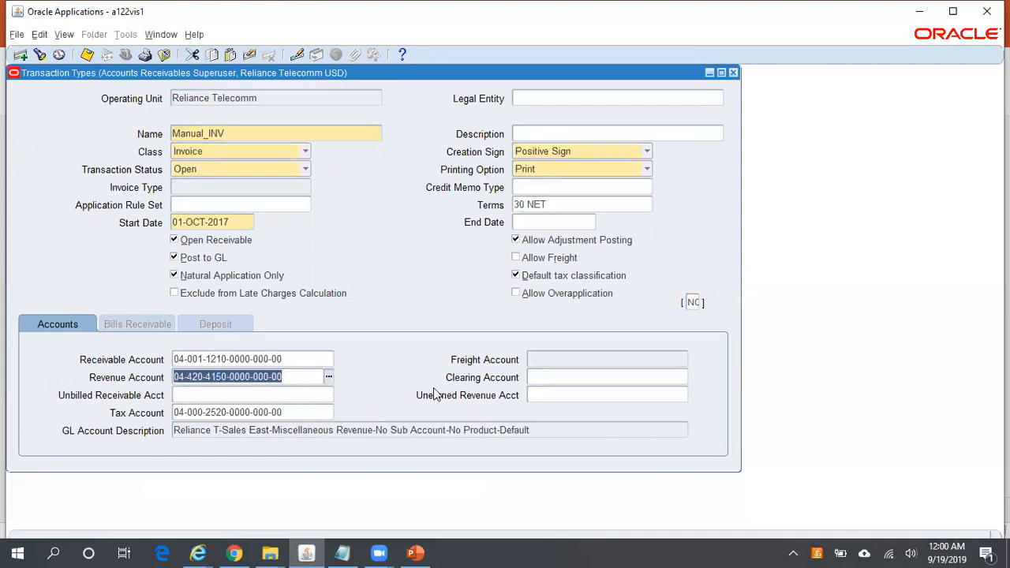
pyautogui.hotkey('ctrl', 'c')
pyautogui.hotkey('alt', 'Tab')
pyautogui.press('Return')
pyautogui.press('Return')
pyautogui.press('Return')
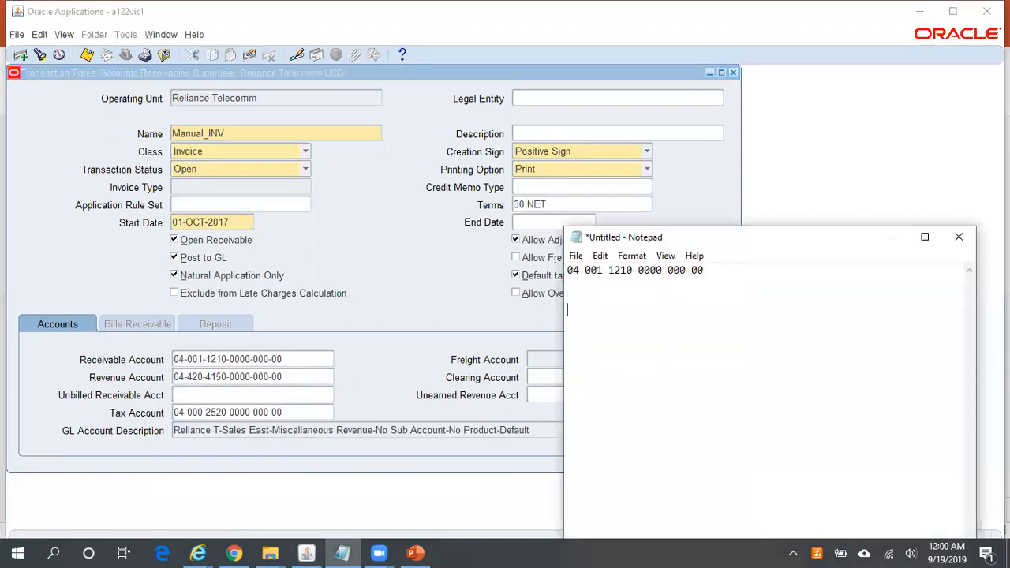
pyautogui.hotkey('ctrl', 'v')
pyautogui.write('- Rev')
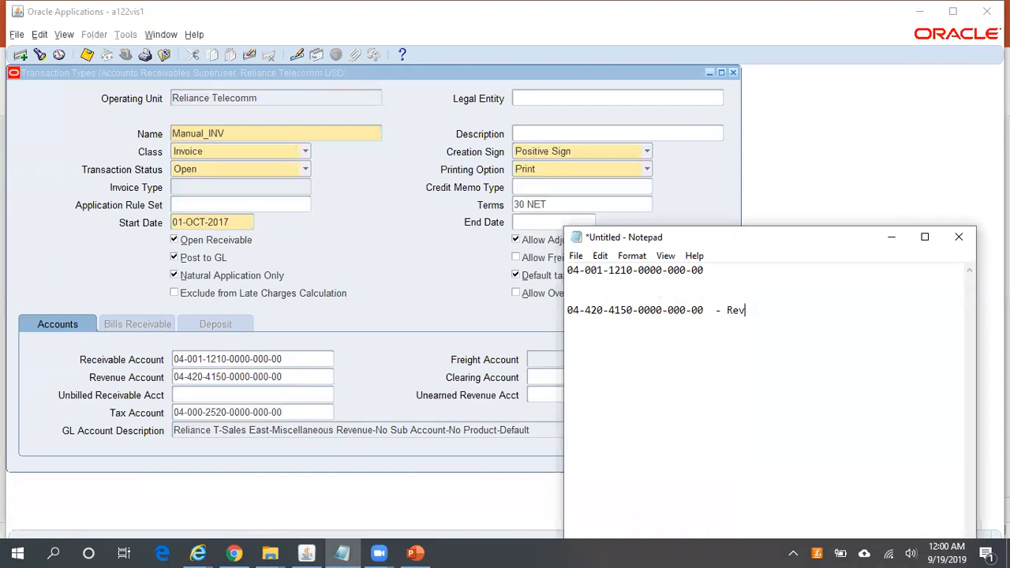
# Step: Label the receivable account line in Notepad "- Rec" and return to the Transaction Types form
pyautogui.click(709, 270)
pyautogui.write('- Rec')
pyautogui.click(403, 261)
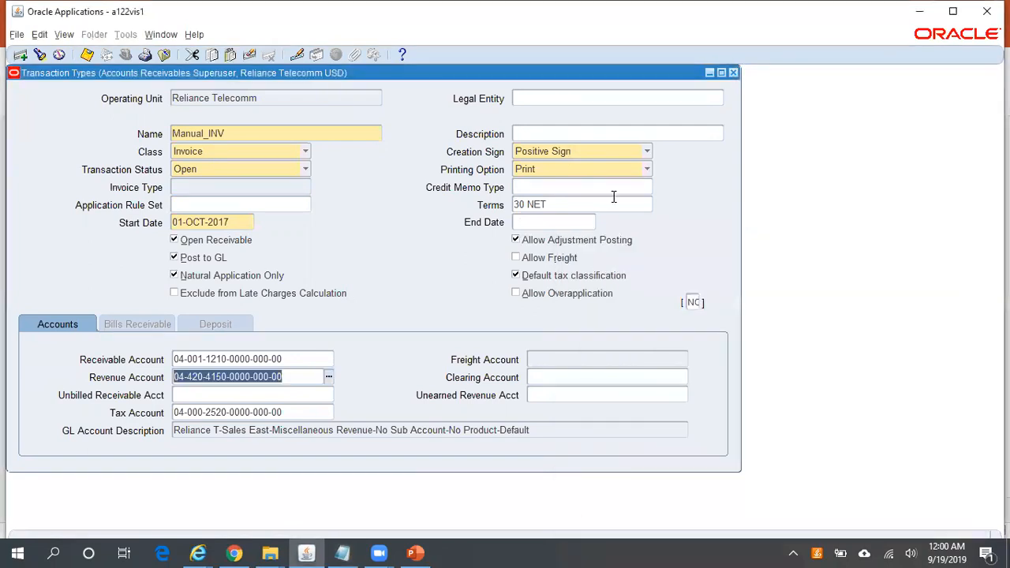
# Step: Close Transaction Types and query AutoAccounting for operating unit Rel%Tel% and type Rec%
pyautogui.click(733, 72)
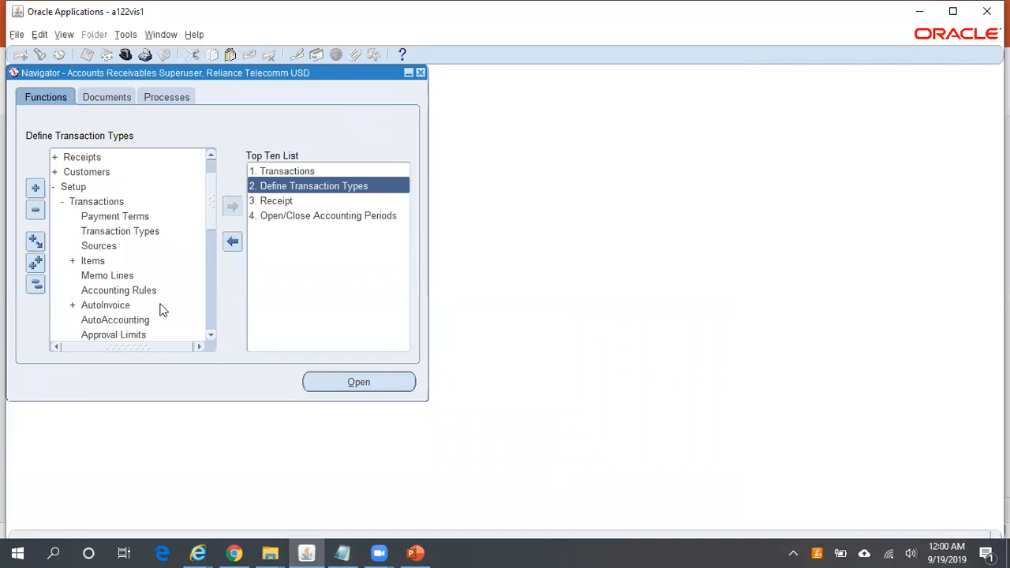
pyautogui.doubleClick(140, 319)
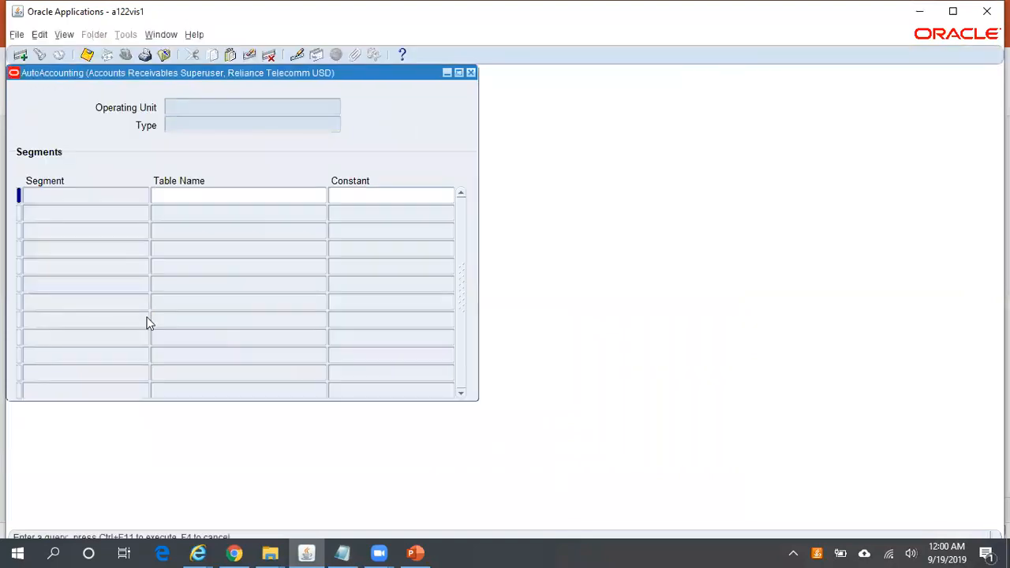
pyautogui.write('Rel%Tel%')
pyautogui.press('Tab')
pyautogui.write('Rec%')
pyautogui.hotkey('ctrl', 'F11')
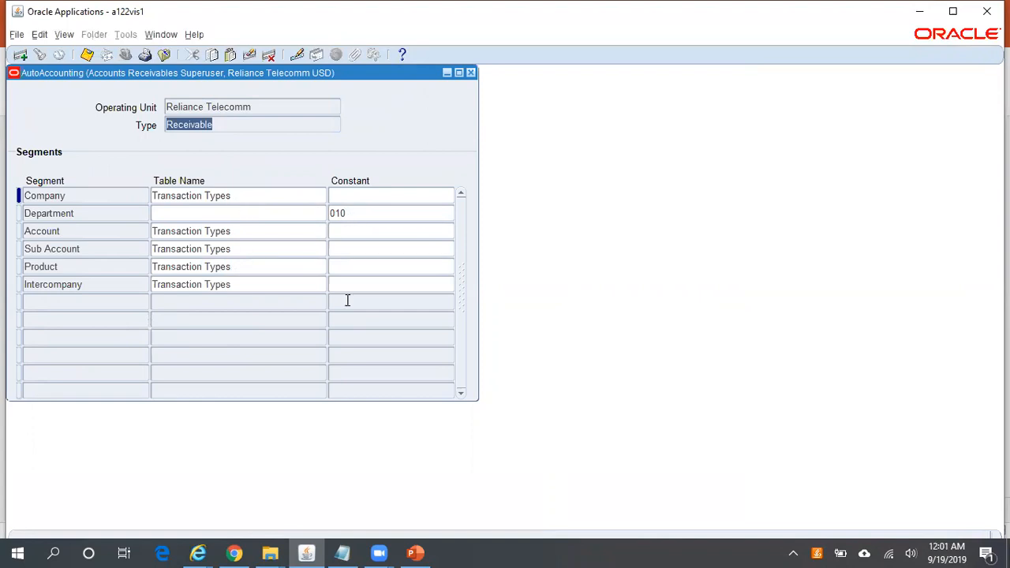
# Step: In Notepad, write the receivable account combination again beneath the Rec line, with 010 as its department segment
pyautogui.click(348, 552)
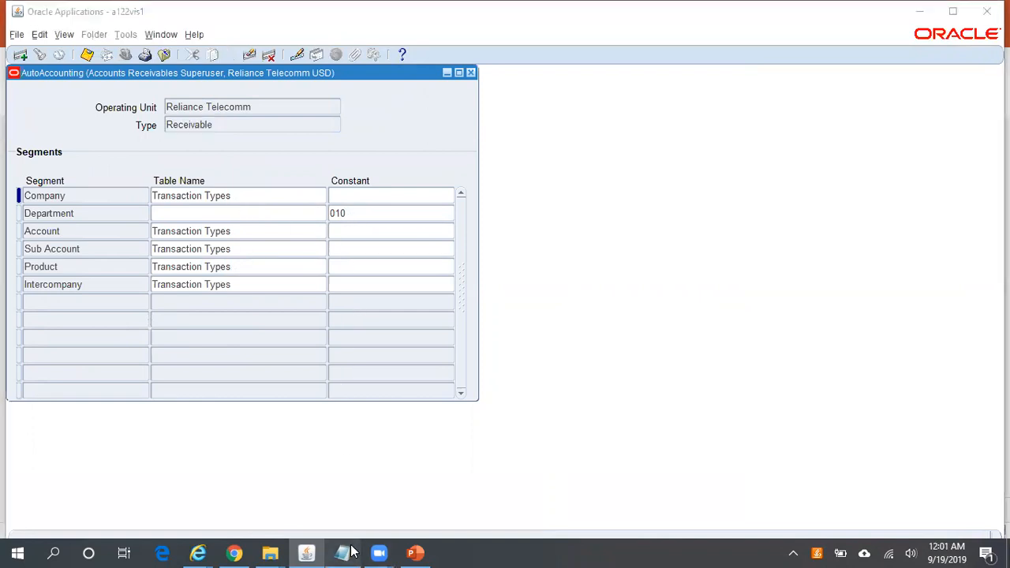
pyautogui.press('Return')
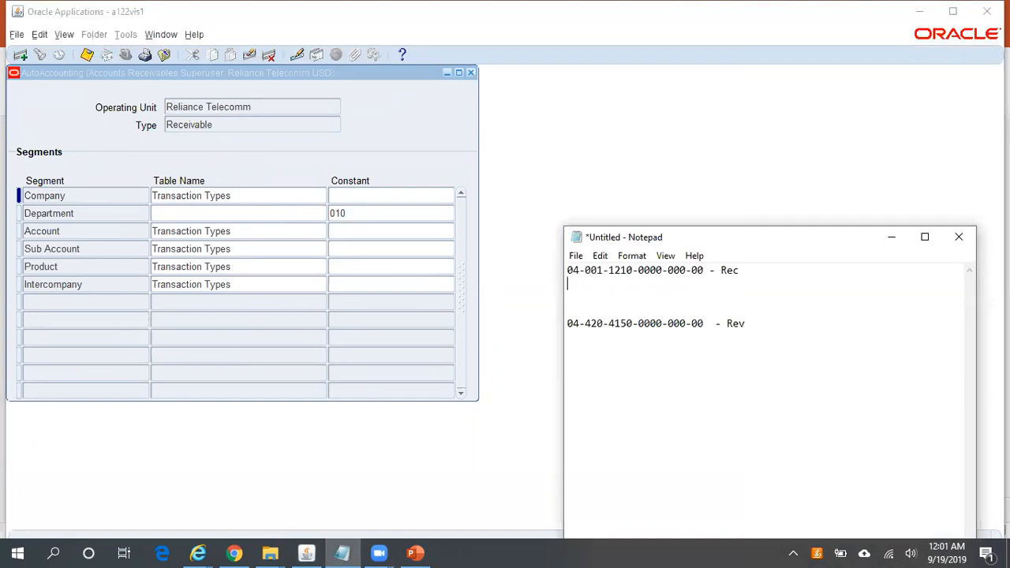
pyautogui.write('04-010-1210-0000-000-00')
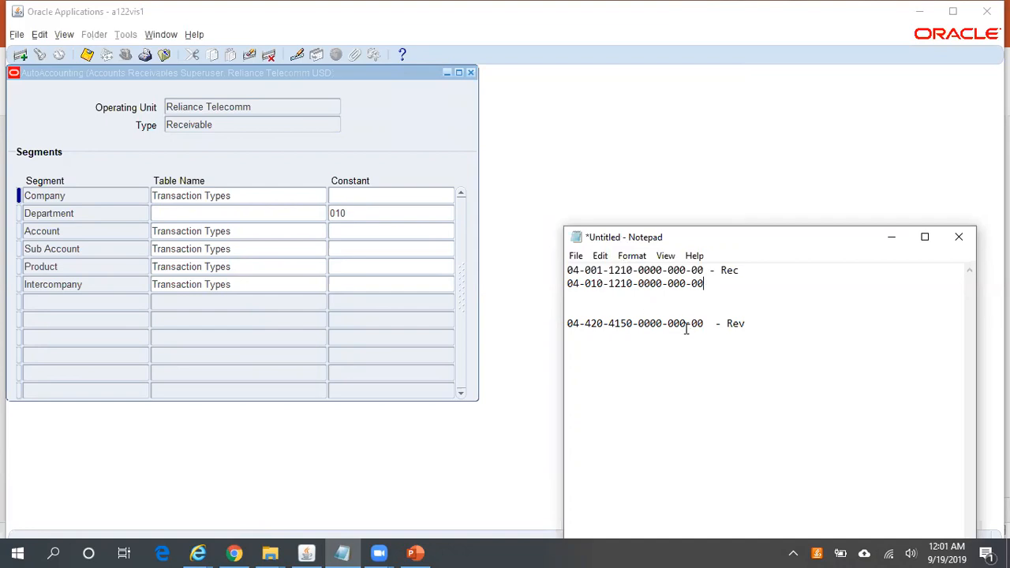
# Step: Query the AutoAccounting record for type Revenue and highlight the Rev account combination in Notepad for comparison
pyautogui.click(241, 126)
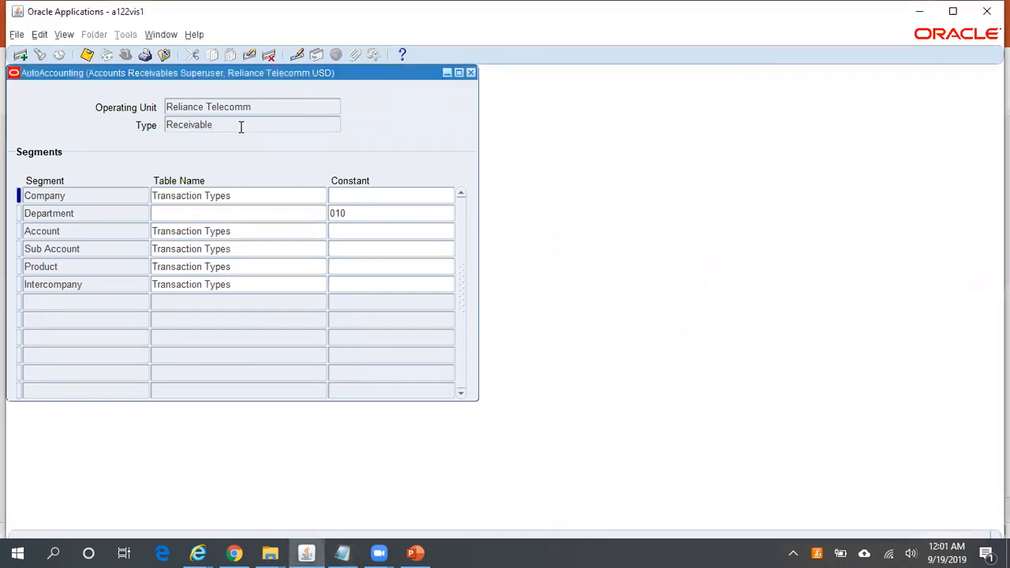
pyautogui.press('Down')
pyautogui.press('Up')
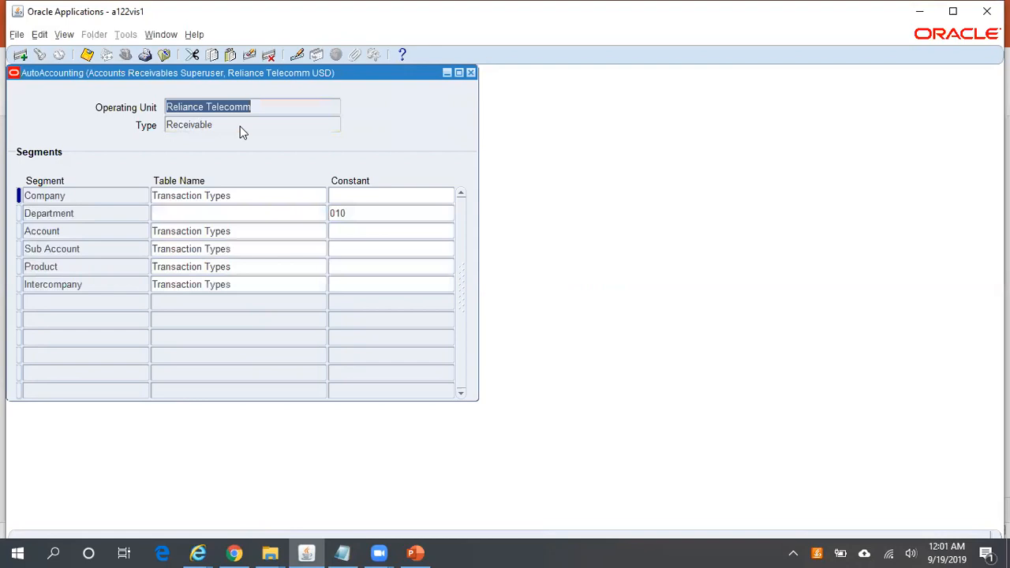
pyautogui.press('F11')
pyautogui.click(227, 127)
pyautogui.doubleClick(226, 127)
pyautogui.write('Revenue')
pyautogui.hotkey('ctrl', 'F11')
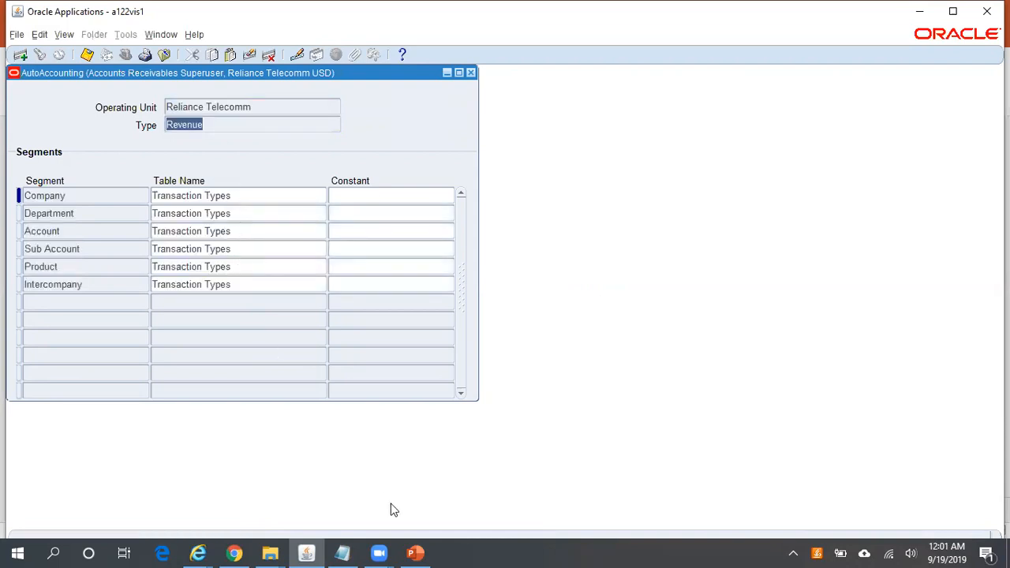
pyautogui.click(343, 553)
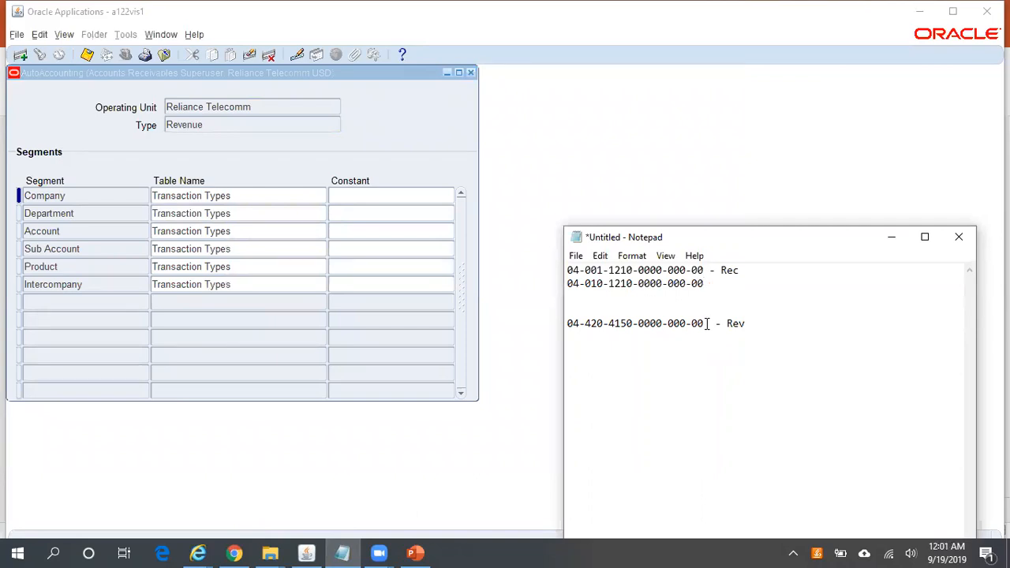
pyautogui.moveTo(707, 323); pyautogui.dragTo(561, 329)
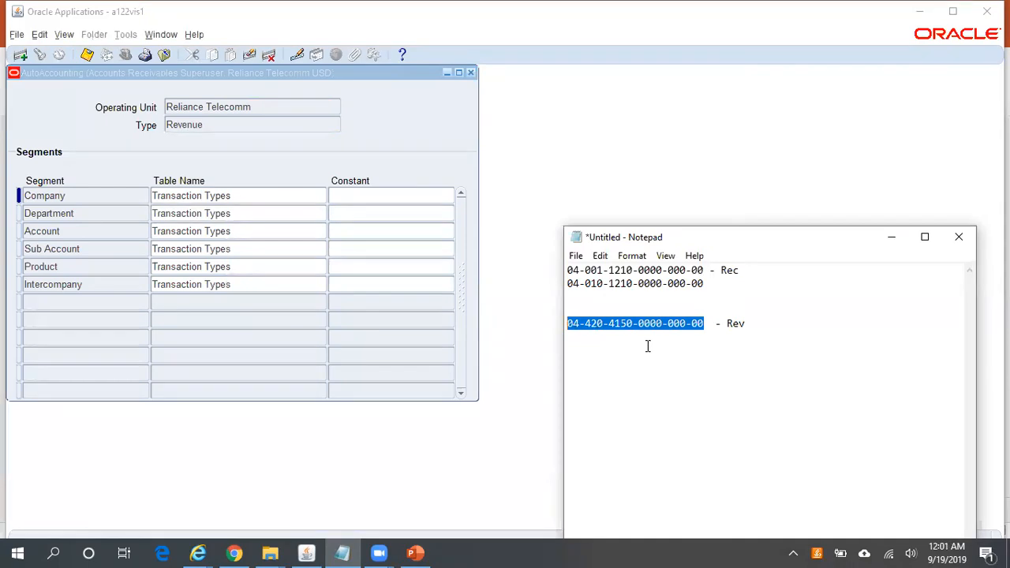
# Step: Close AutoAccounting and open the Transactions entry form from the collapsed function list
pyautogui.click(471, 73)
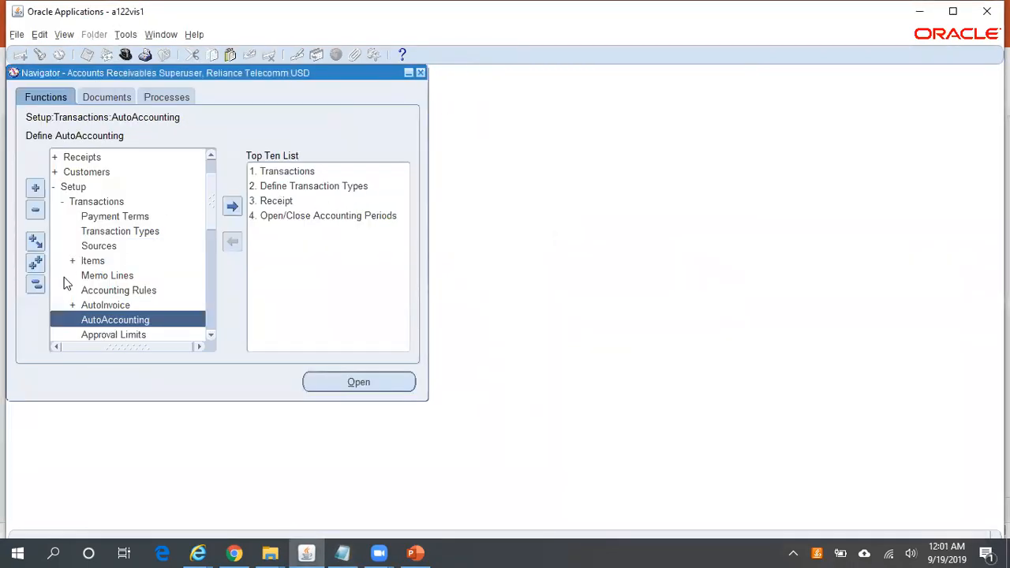
pyautogui.click(34, 284)
pyautogui.doubleClick(97, 186)
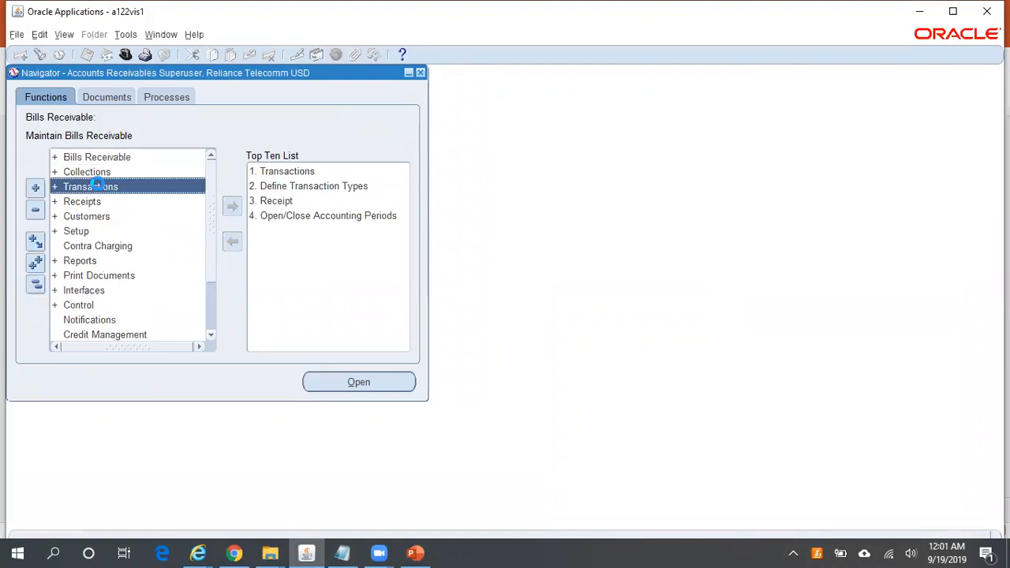
pyautogui.click(108, 201)
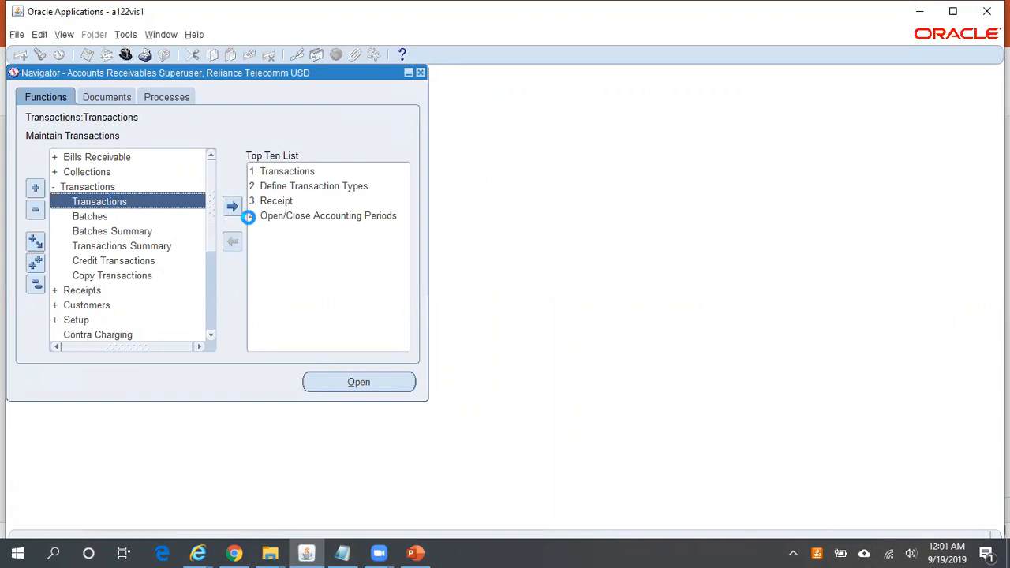
# Step: Set the transaction source to MANUAL-OTHER for Reliance Telecomm, finding it with Manual% and Rel%Tel%
pyautogui.write('Manual%')
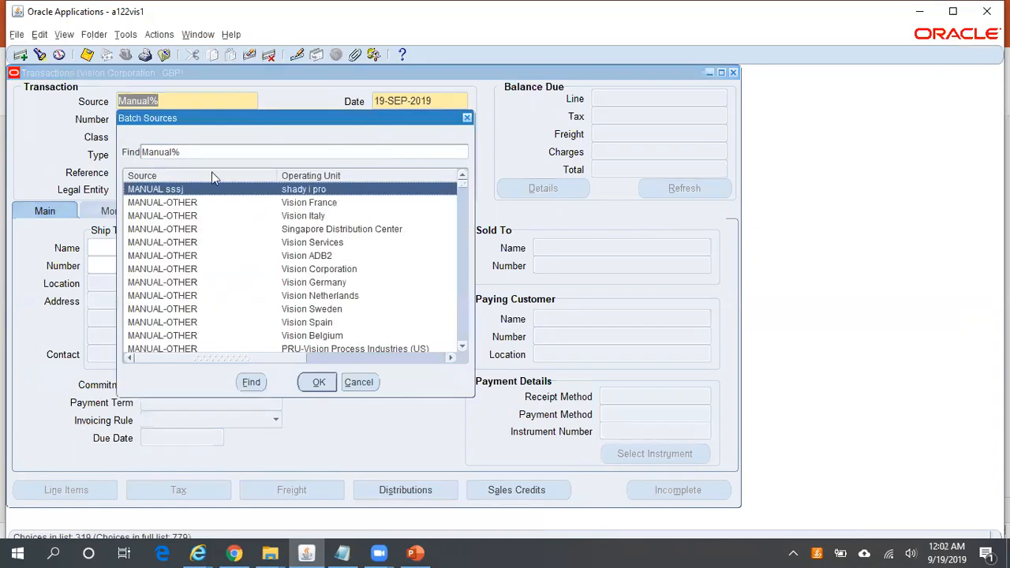
pyautogui.write('Rel%Tel%')
pyautogui.click(251, 383)
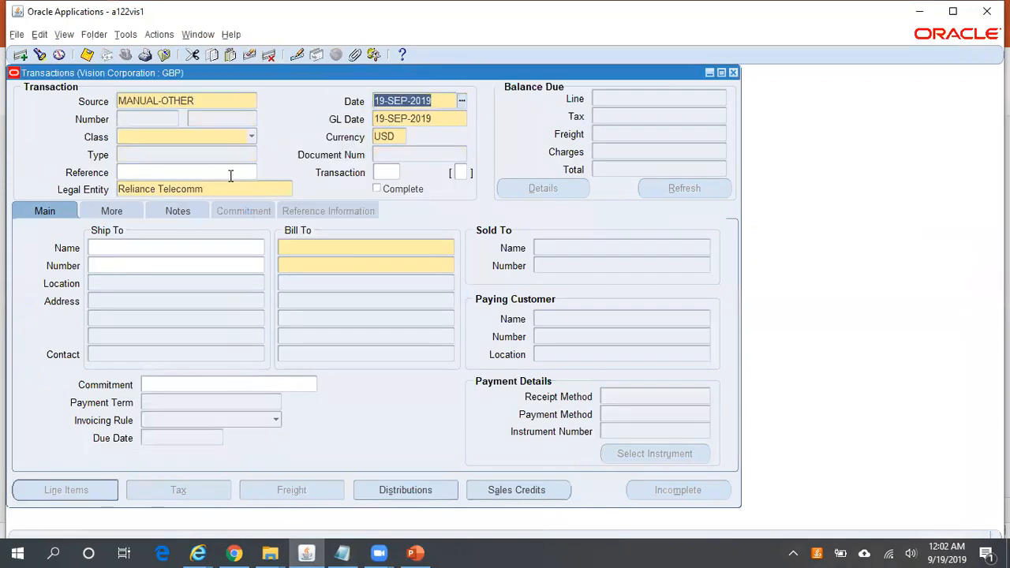
# Step: Set the transaction class to Invoice, the type to Manual_INV and the bill-to customer to ABC Holdings Pvt Ltd
pyautogui.click(252, 138)
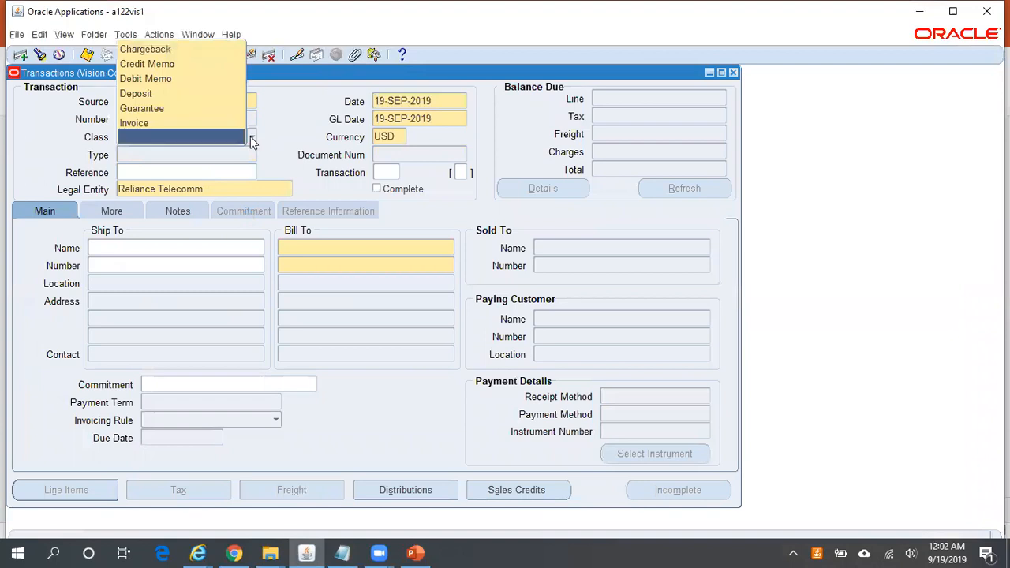
pyautogui.click(203, 124)
pyautogui.write('ma')
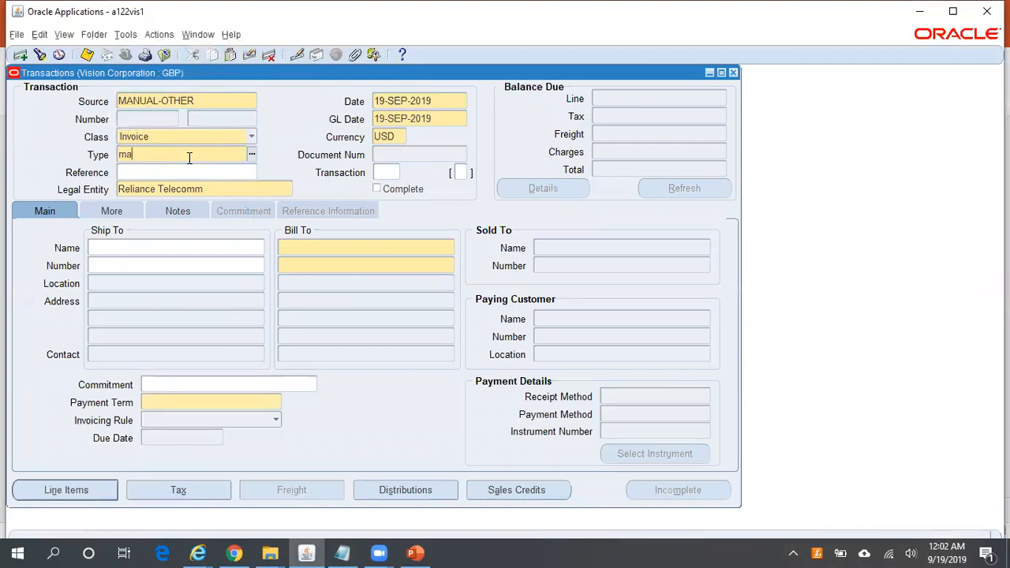
pyautogui.write('n%lNV')
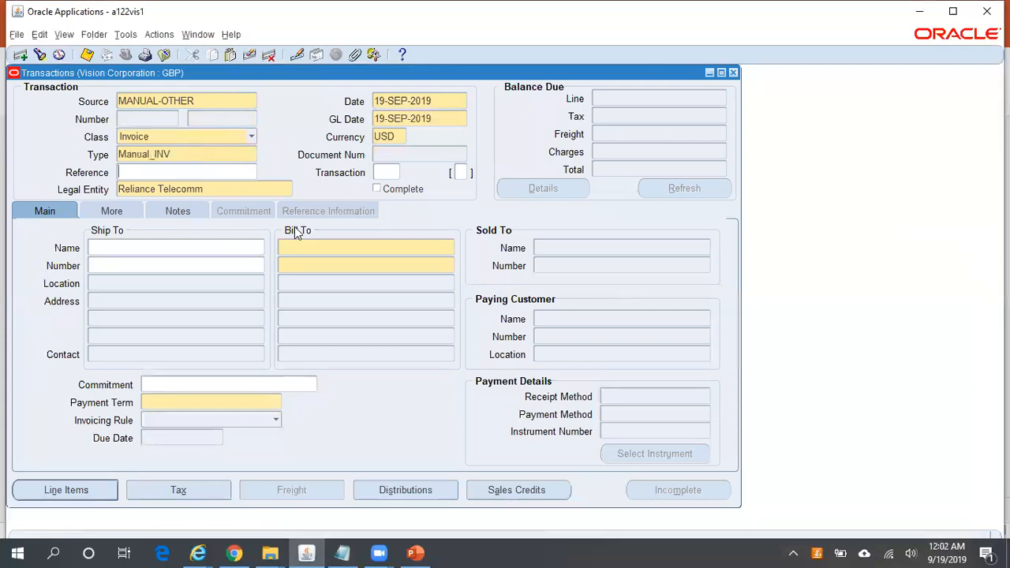
pyautogui.write('%ABC')
pyautogui.press('Tab')
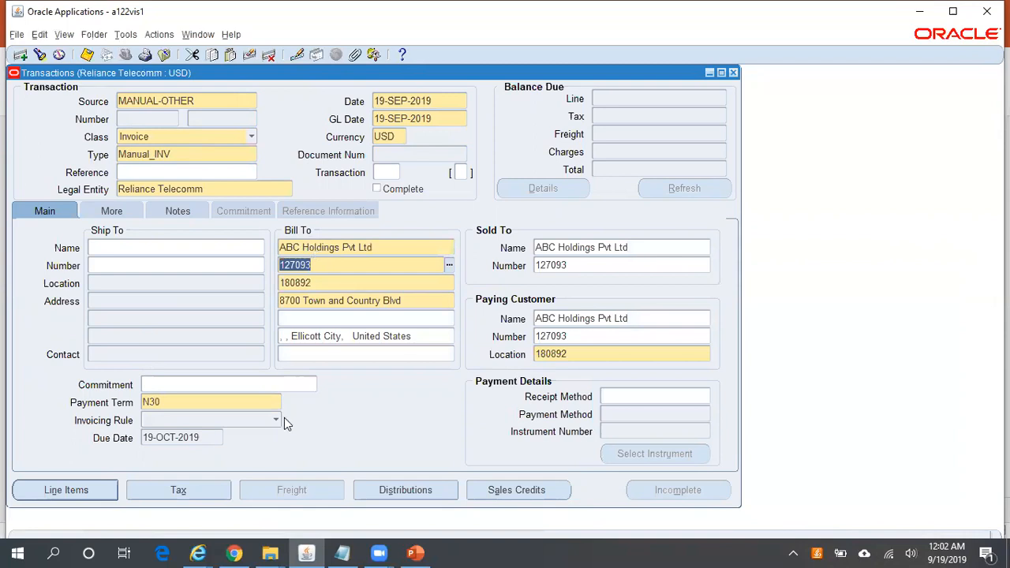
# Step: Add invoice line 1 with description test, quantity 1 and unit price 1500, and save it
pyautogui.click(103, 492)
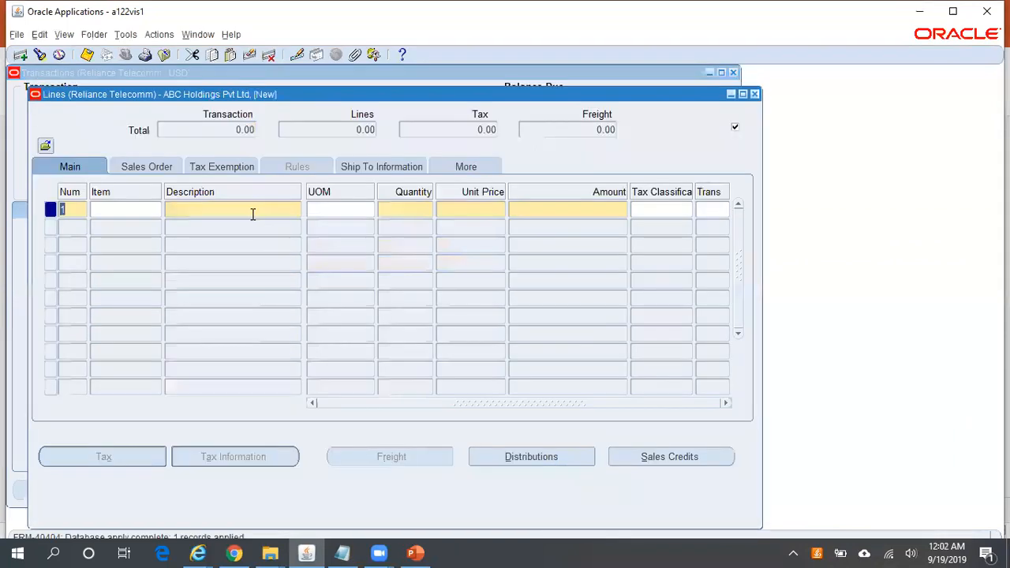
pyautogui.click(247, 210)
pyautogui.write('test')
pyautogui.press('Tab')
pyautogui.press('Tab')
pyautogui.write('1')
pyautogui.press('Tab')
pyautogui.write('1500')
pyautogui.press('Tab')
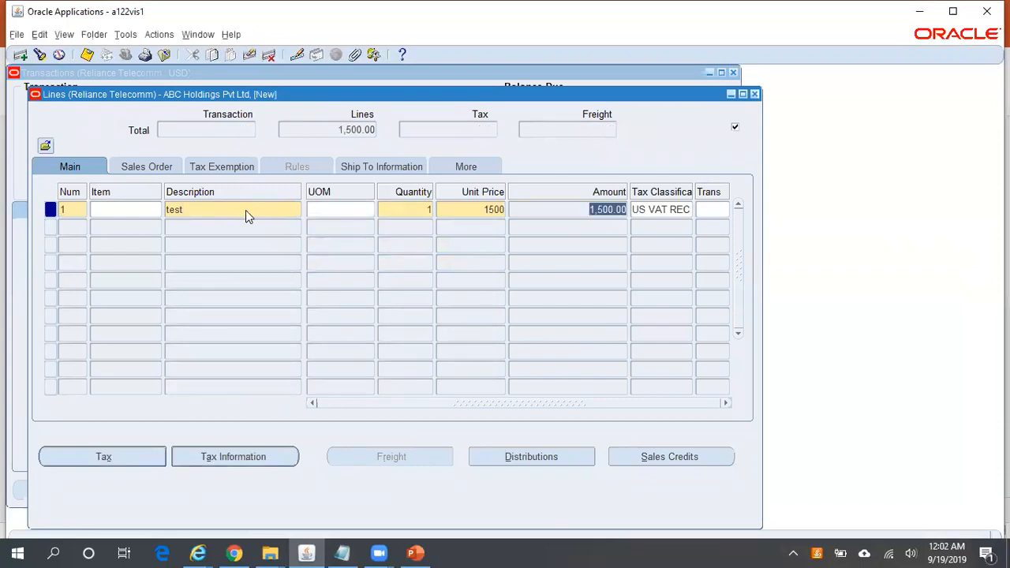
pyautogui.hotkey('ctrl', 's')
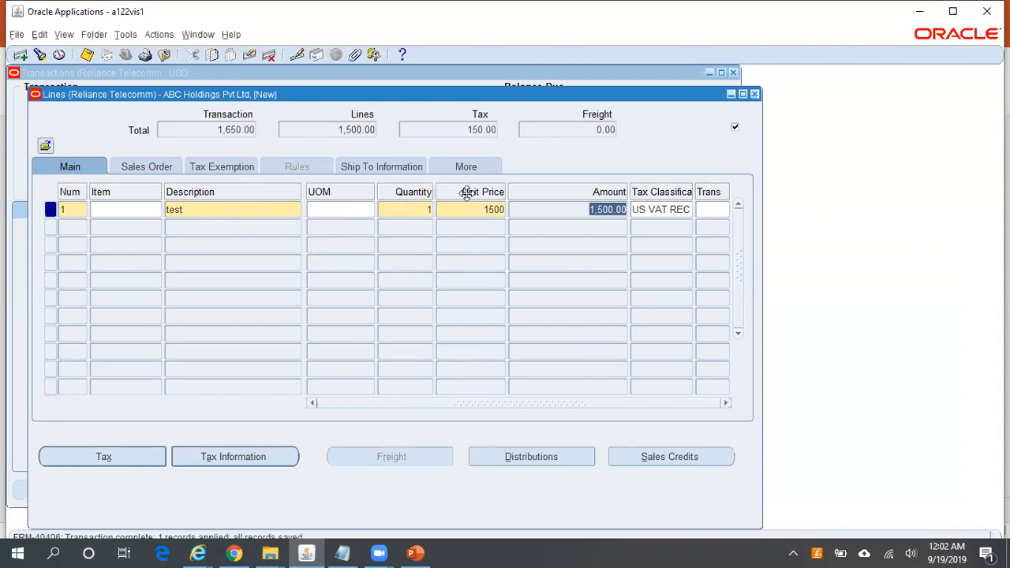
pyautogui.click(755, 94)
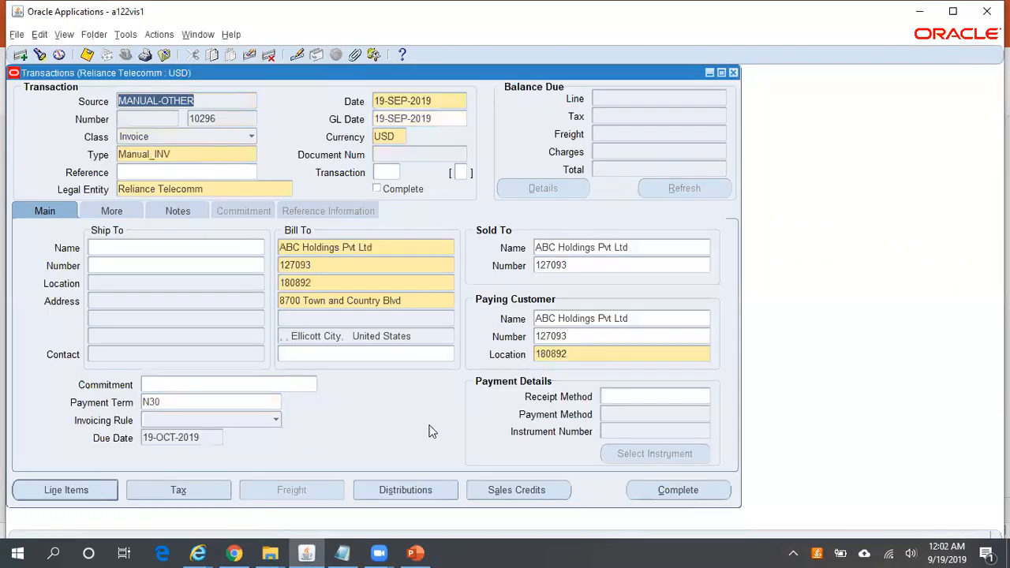
pyautogui.click(422, 491)
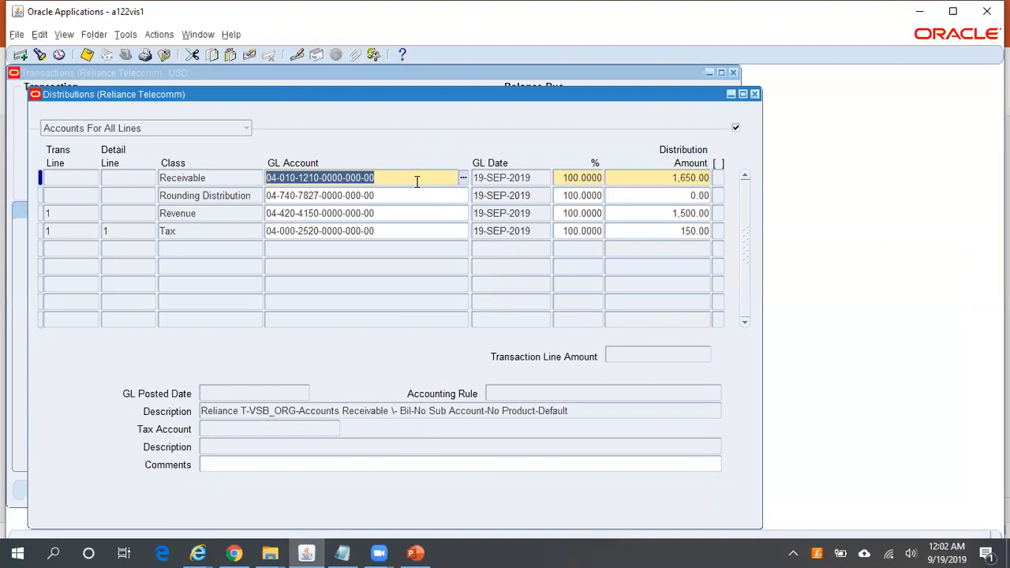
pyautogui.click(341, 553)
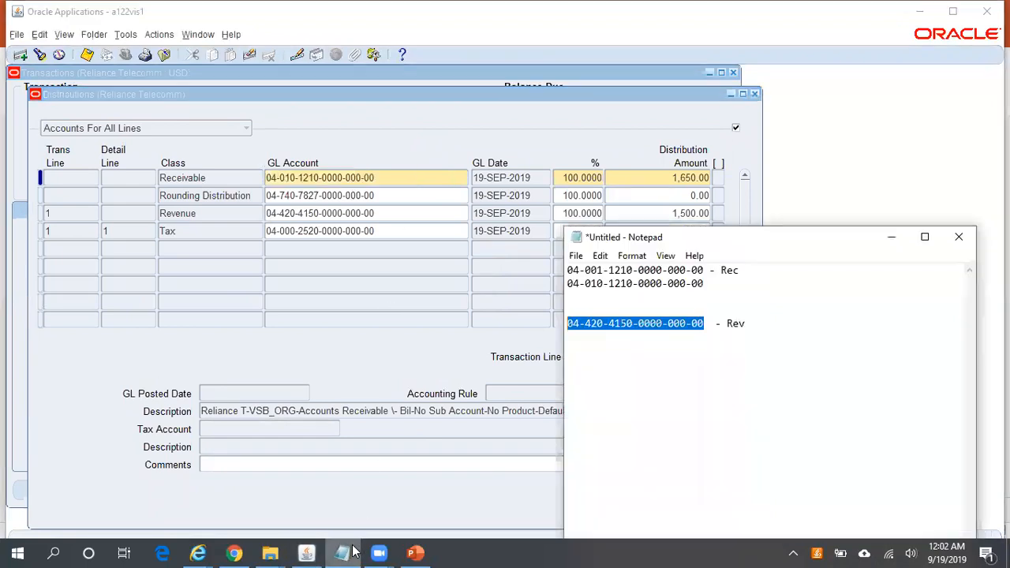
pyautogui.click(703, 283)
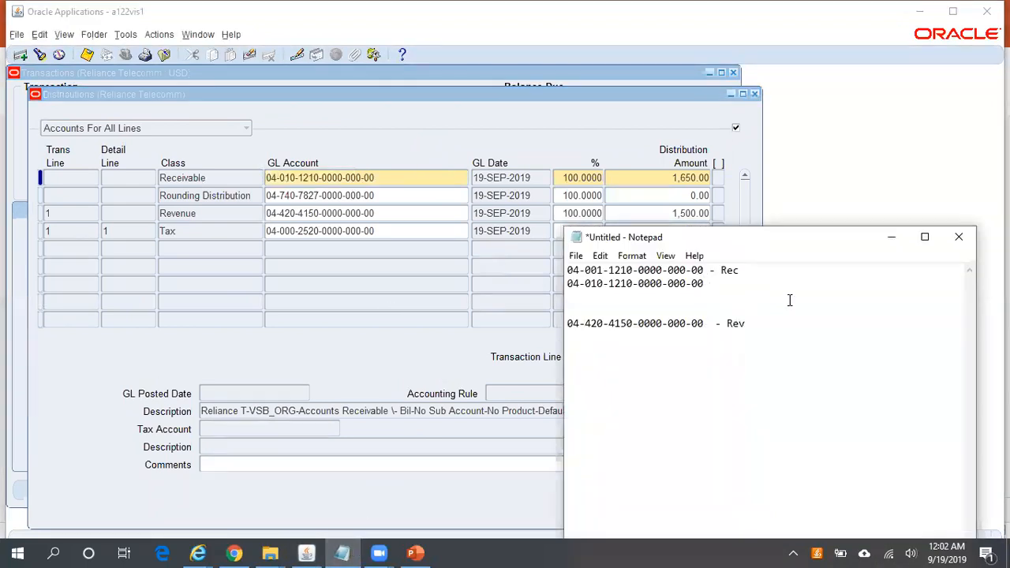
pyautogui.press('Return')
pyautogui.hotkey('ctrl', 'v')
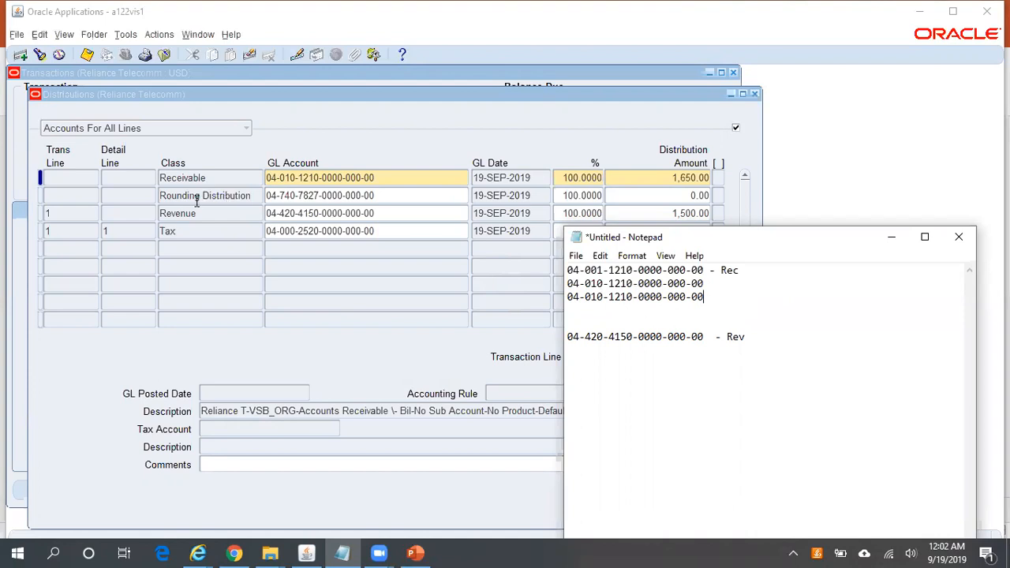
pyautogui.click(388, 212)
pyautogui.hotkey('ctrl', 'c')
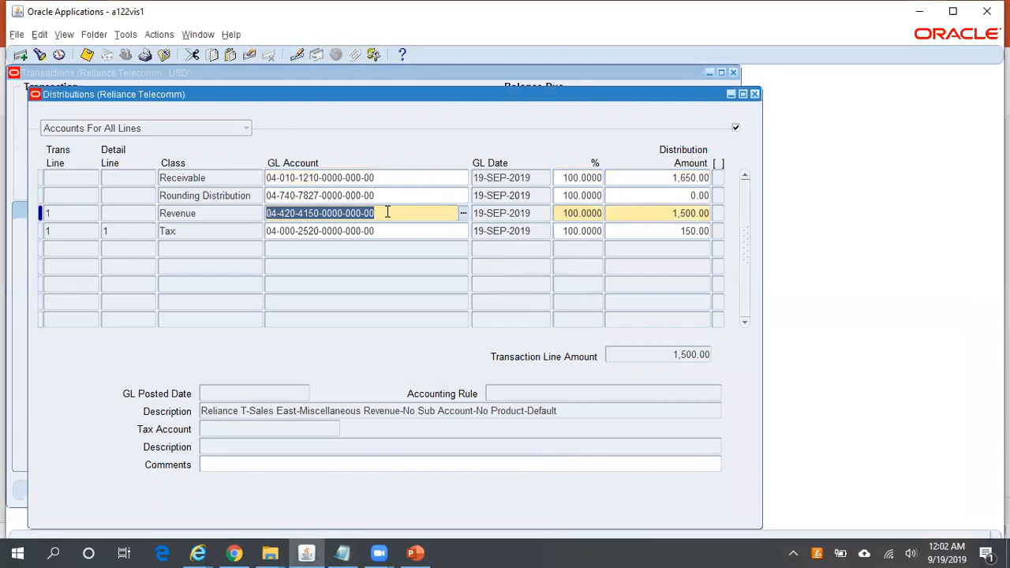
pyautogui.hotkey('alt', 'Tab')
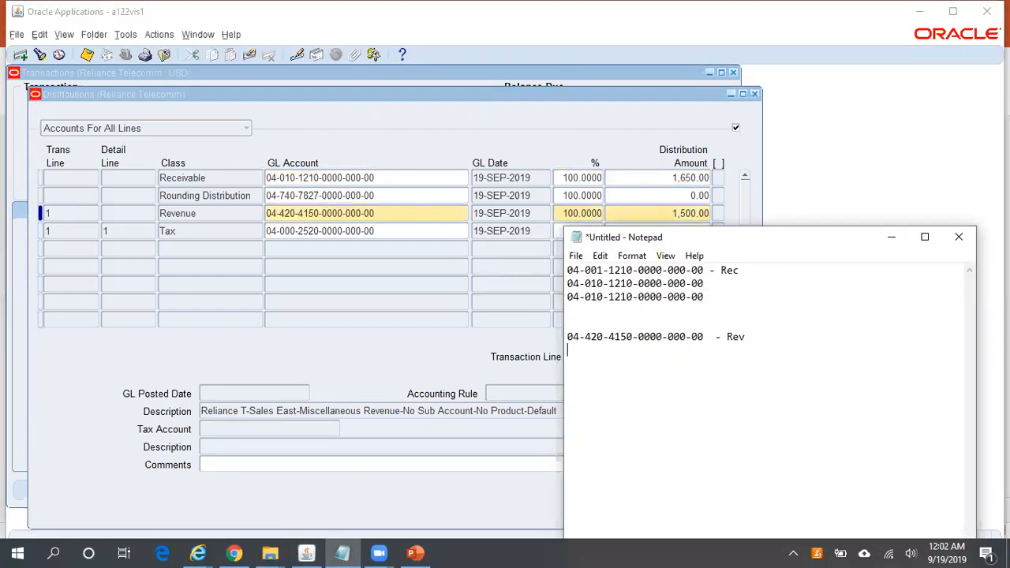
pyautogui.hotkey('ctrl', 'v')
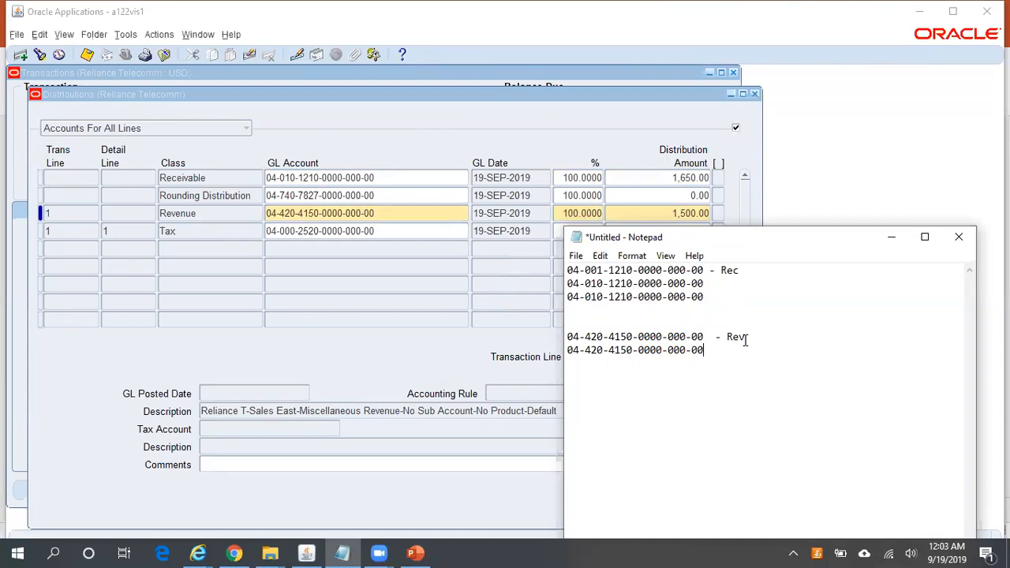
pyautogui.click(893, 239)
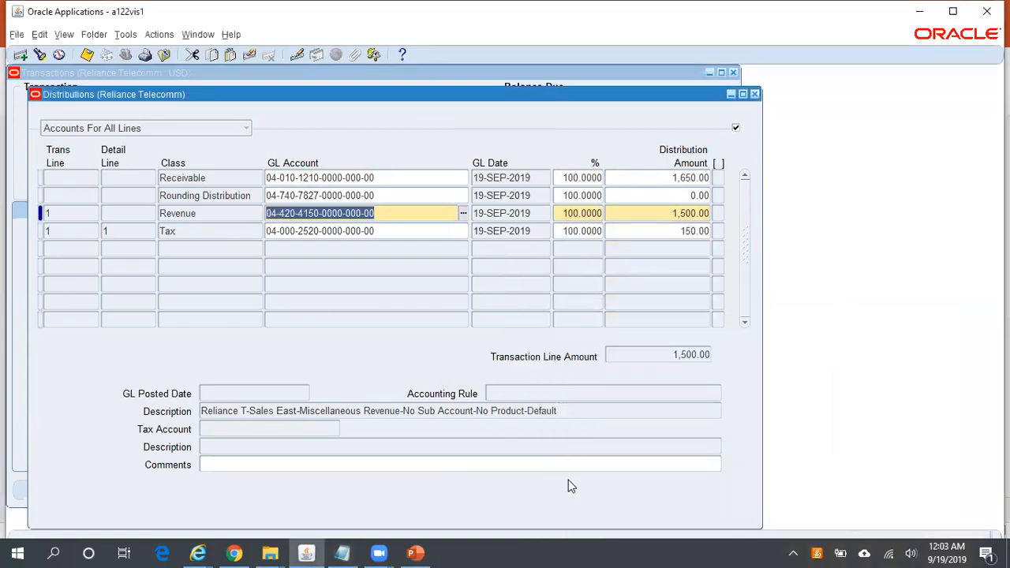